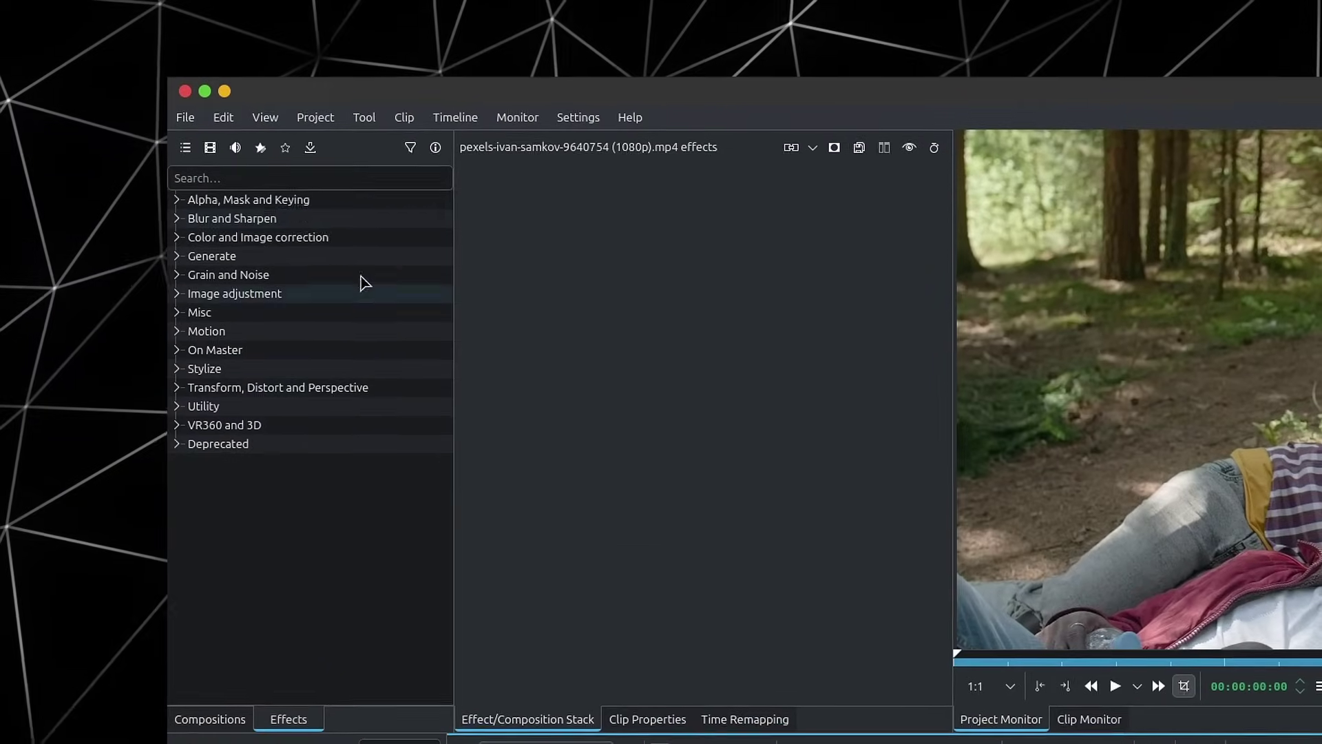
Step: Apply a Pixelize effect to the forest clip, with block sizes 2 and 4
left_click(84, 79)
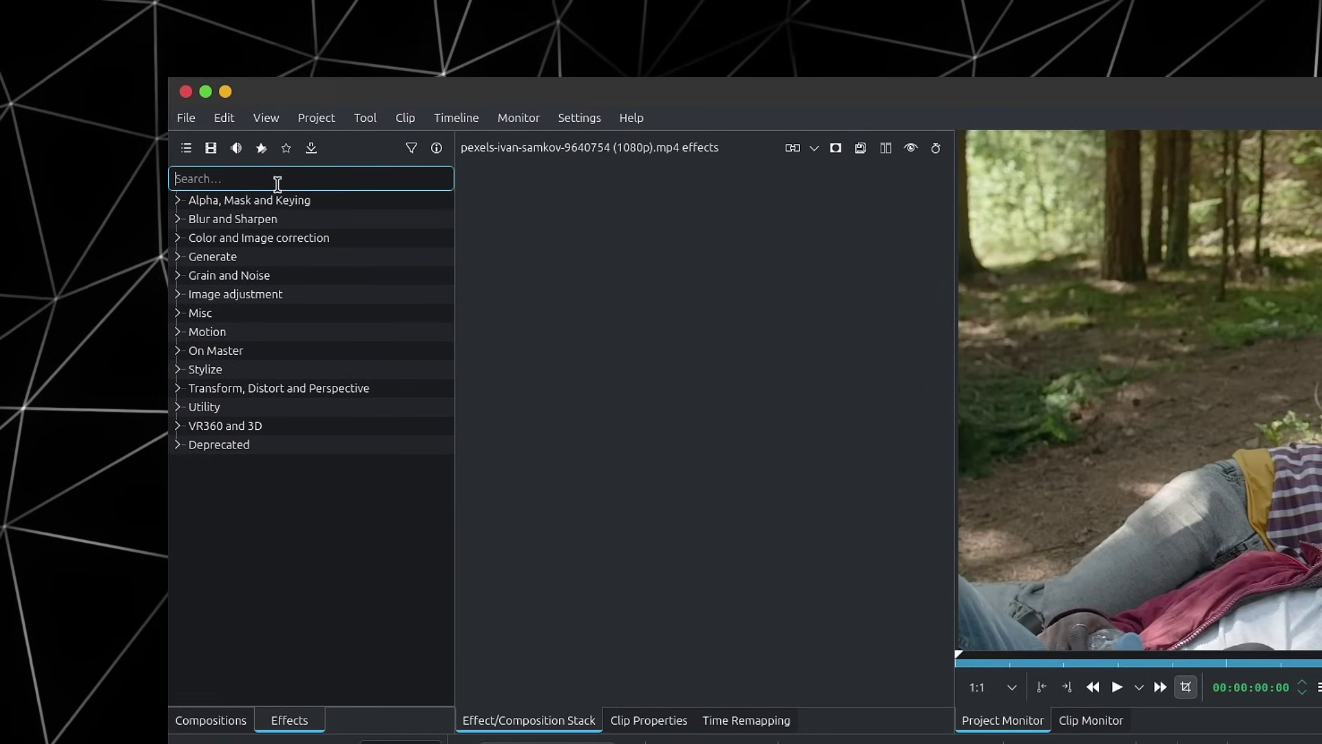
type("pixe")
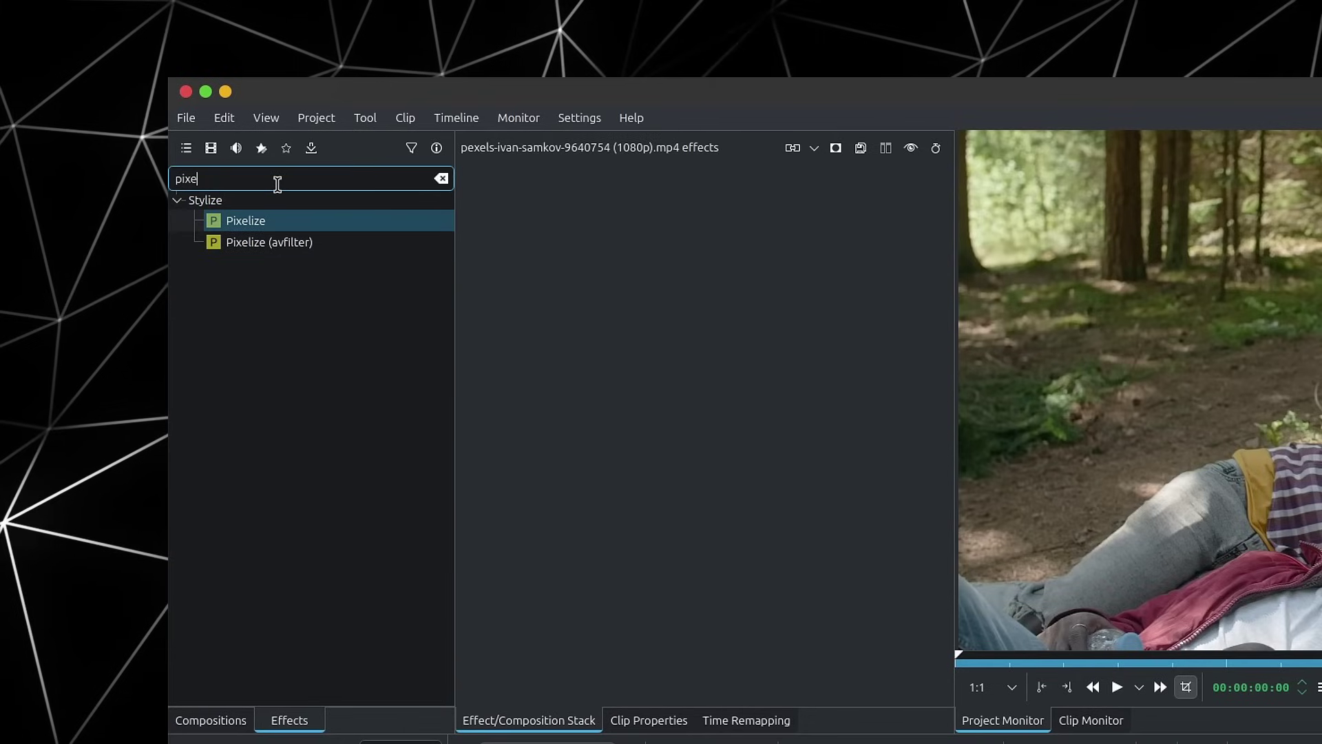
left_click_drag(245, 220, 716, 288)
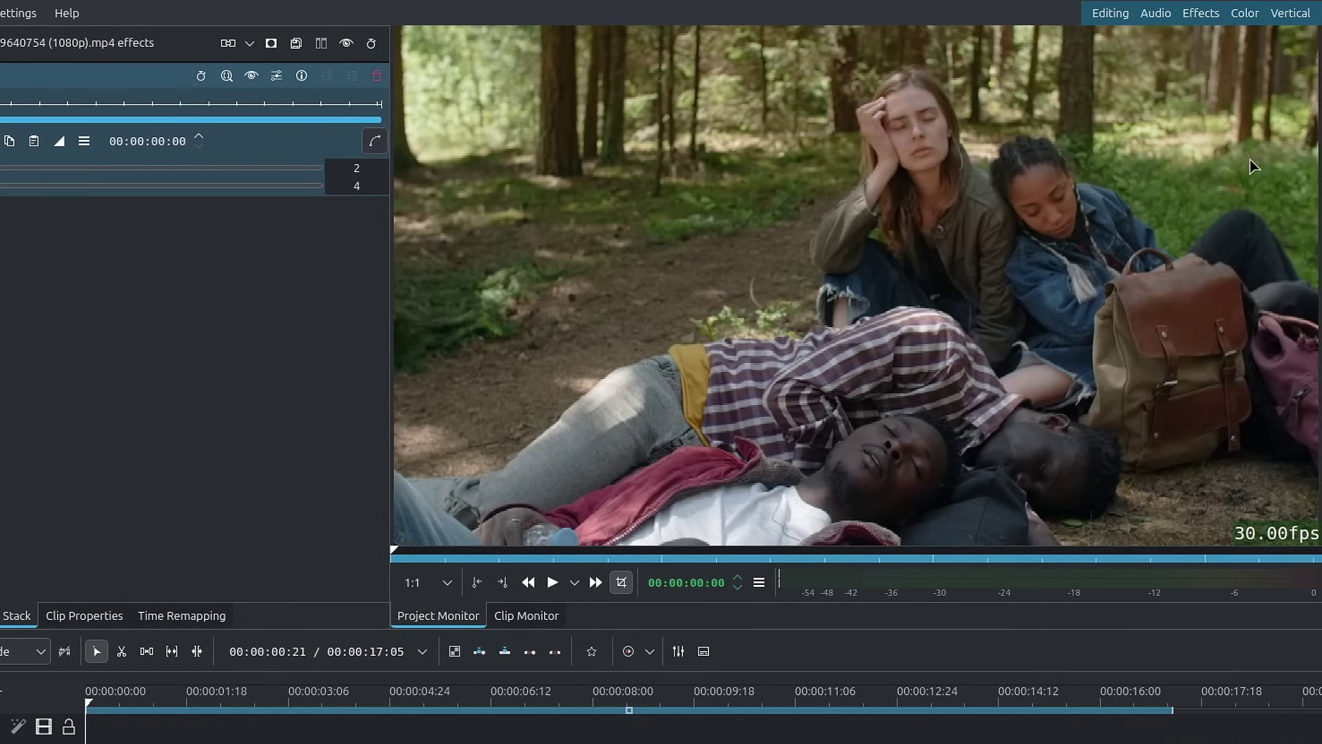
Step: Zoom the monitor in and toggle Pixelize off and on to compare the pixelation
left_click(1304, 102)
left_click(1286, 100)
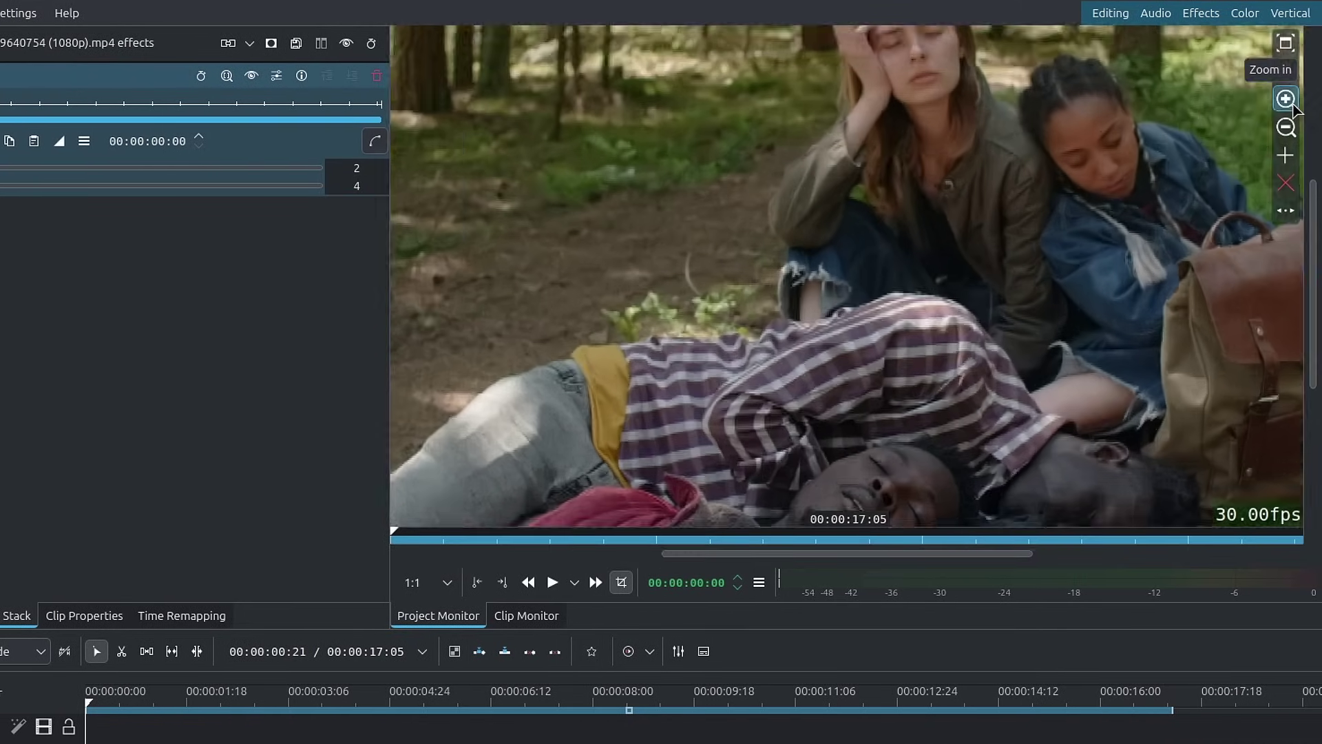
left_click(1286, 100)
left_click(1286, 100)
scroll(998, 344, "up", 5)
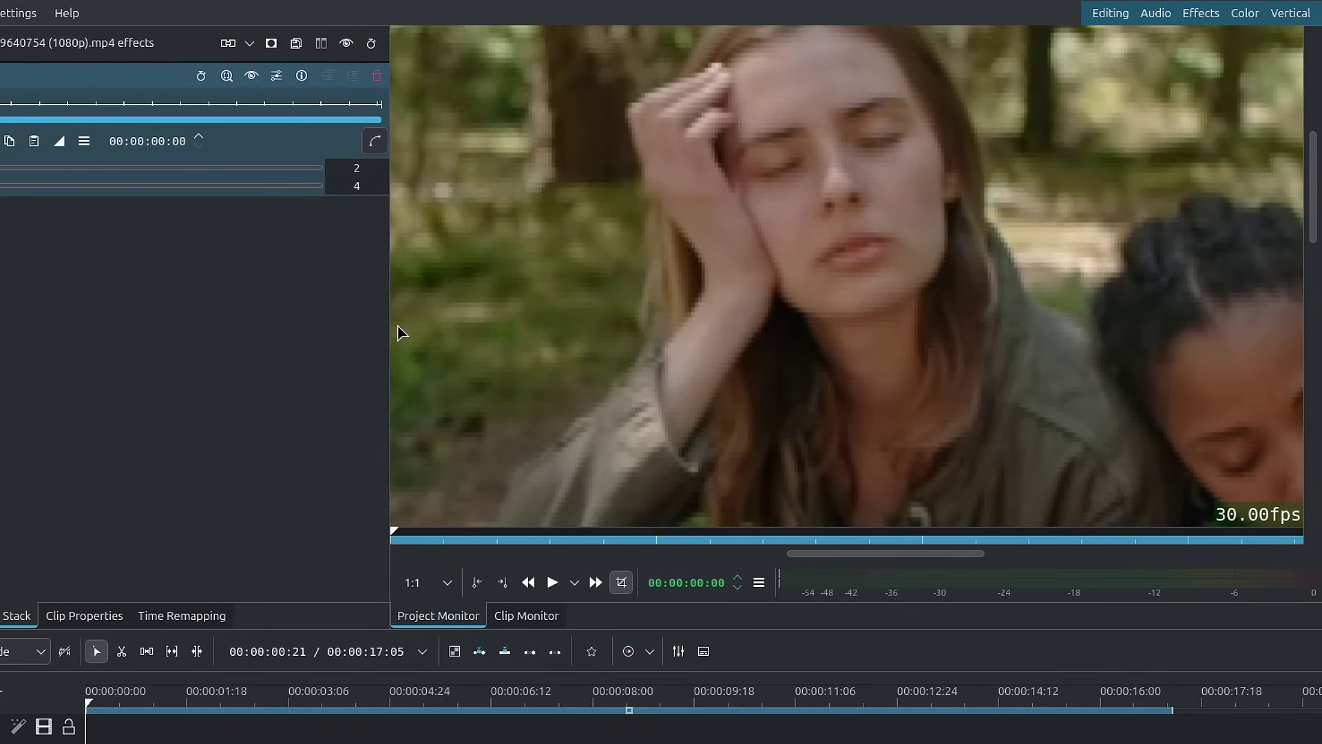
left_click(259, 86)
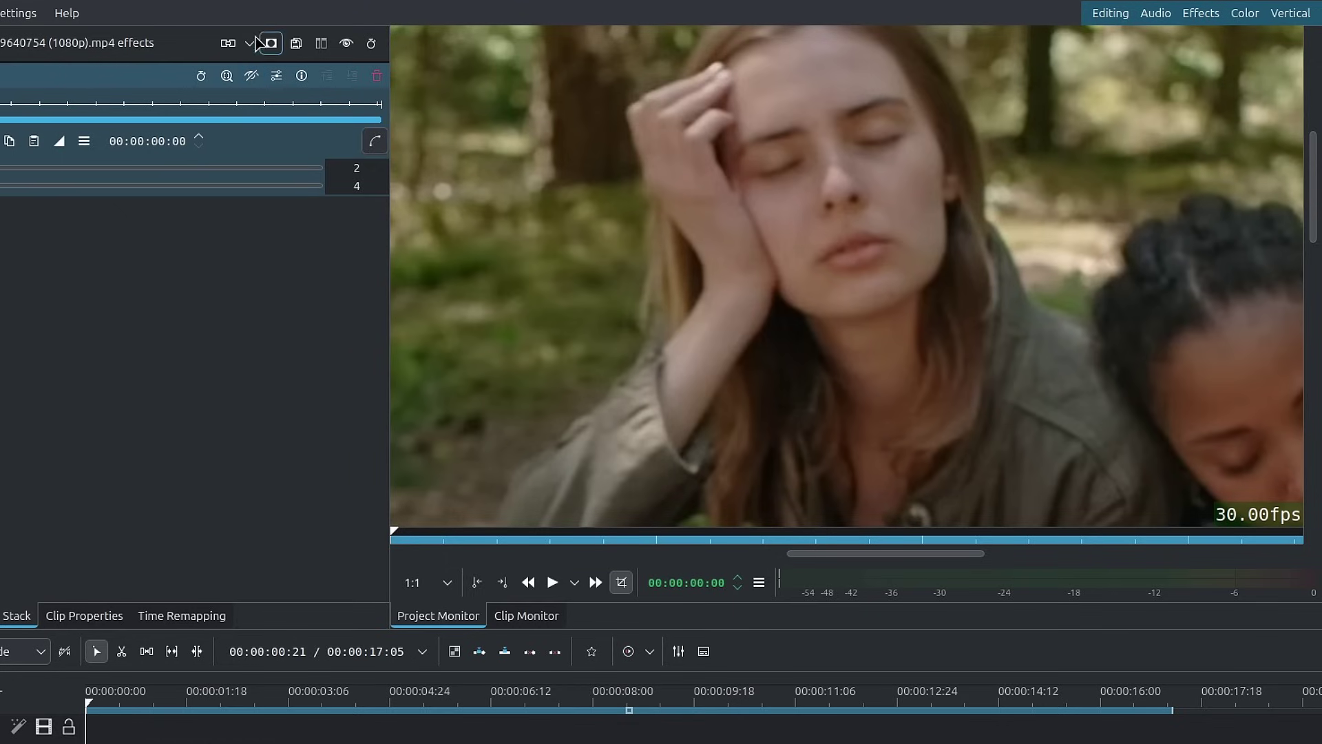
left_click(252, 76)
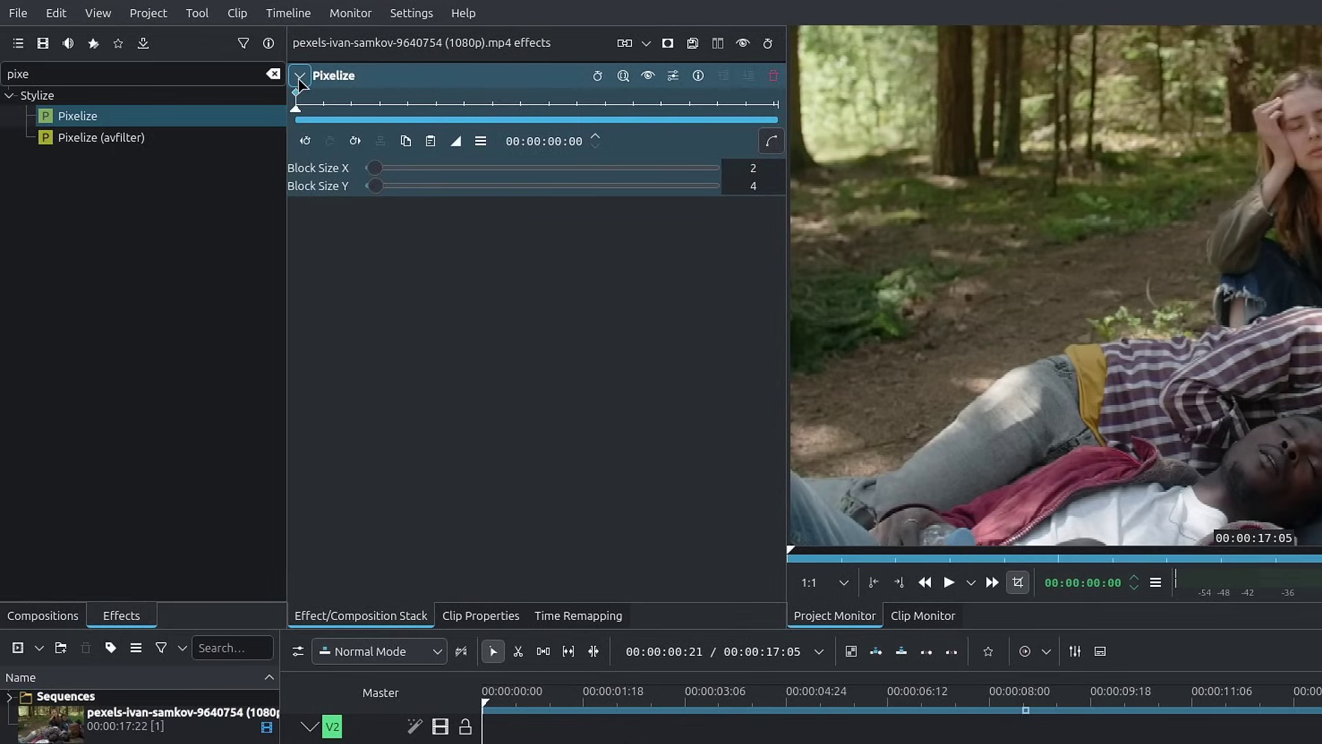
Step: Add Video Equalizer below Pixelize with contrast 1.08, brightness 0.03 and saturation 1.17
left_click(301, 76)
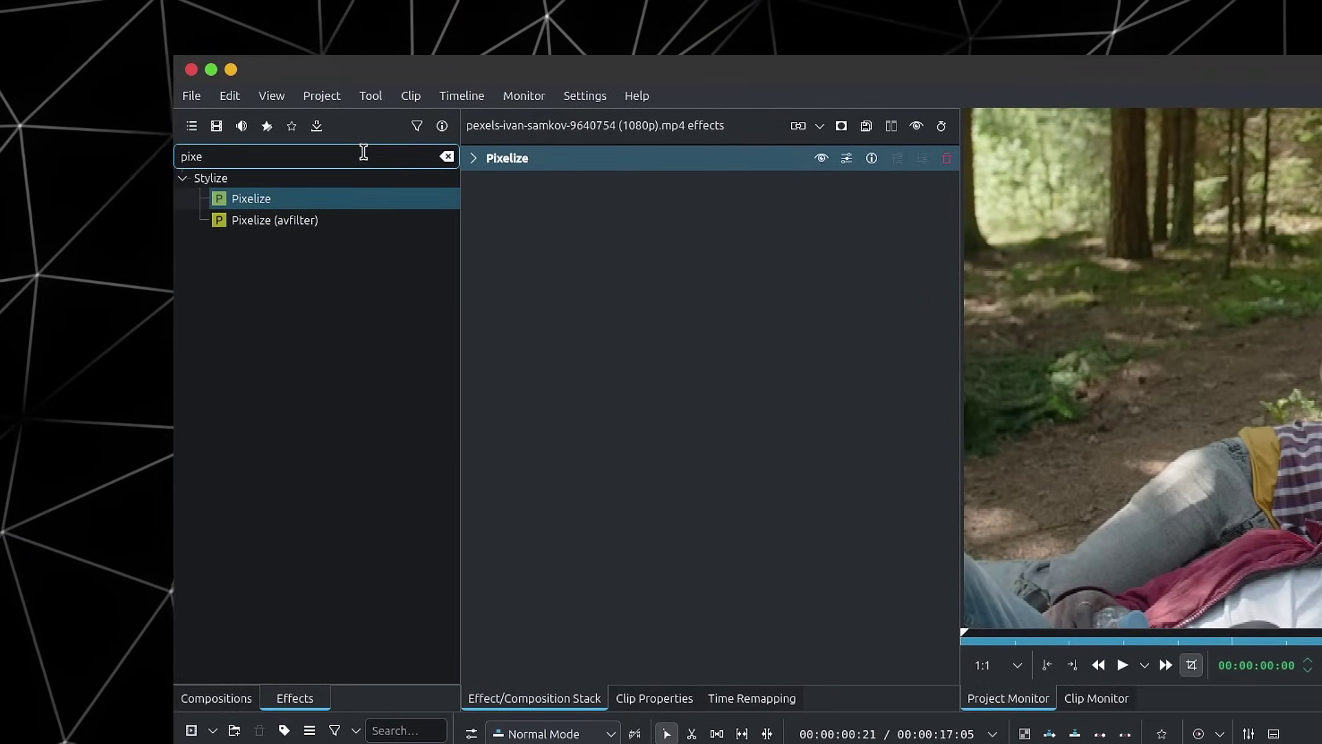
double_click(363, 152)
type("video")
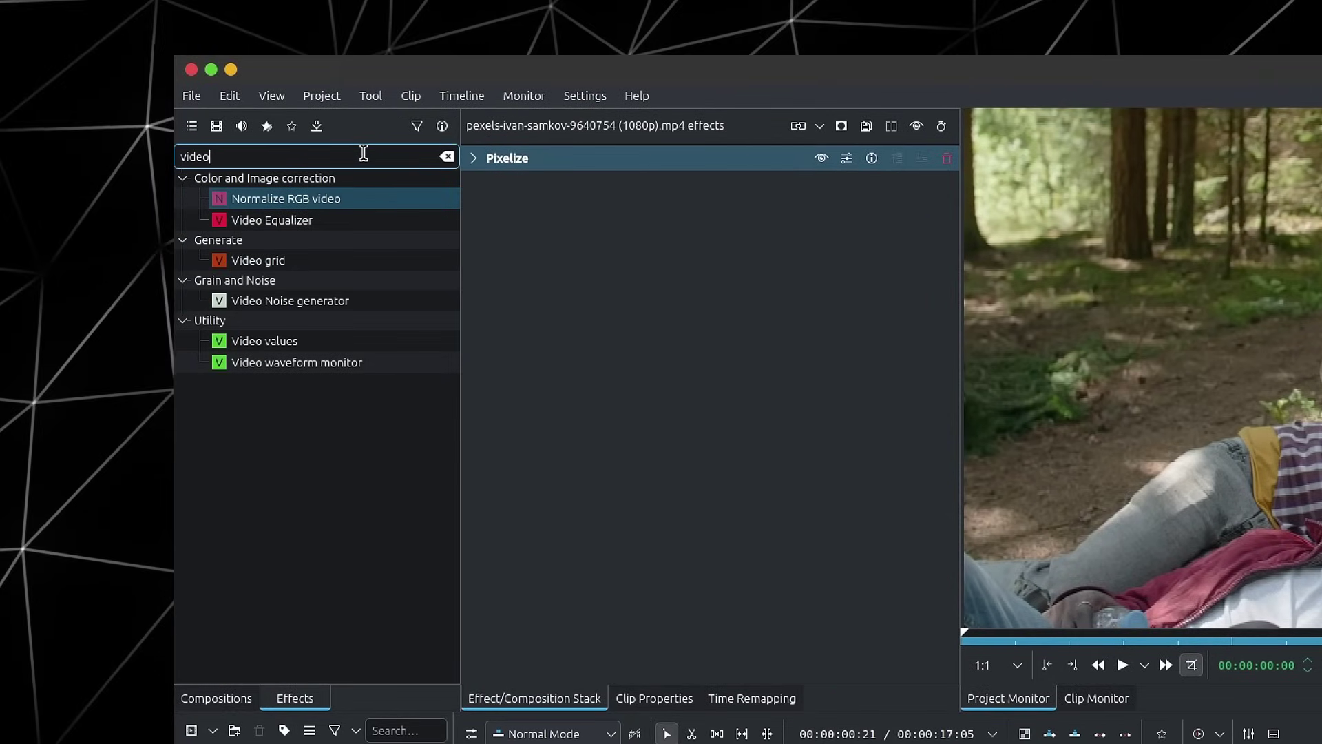
left_click(282, 222)
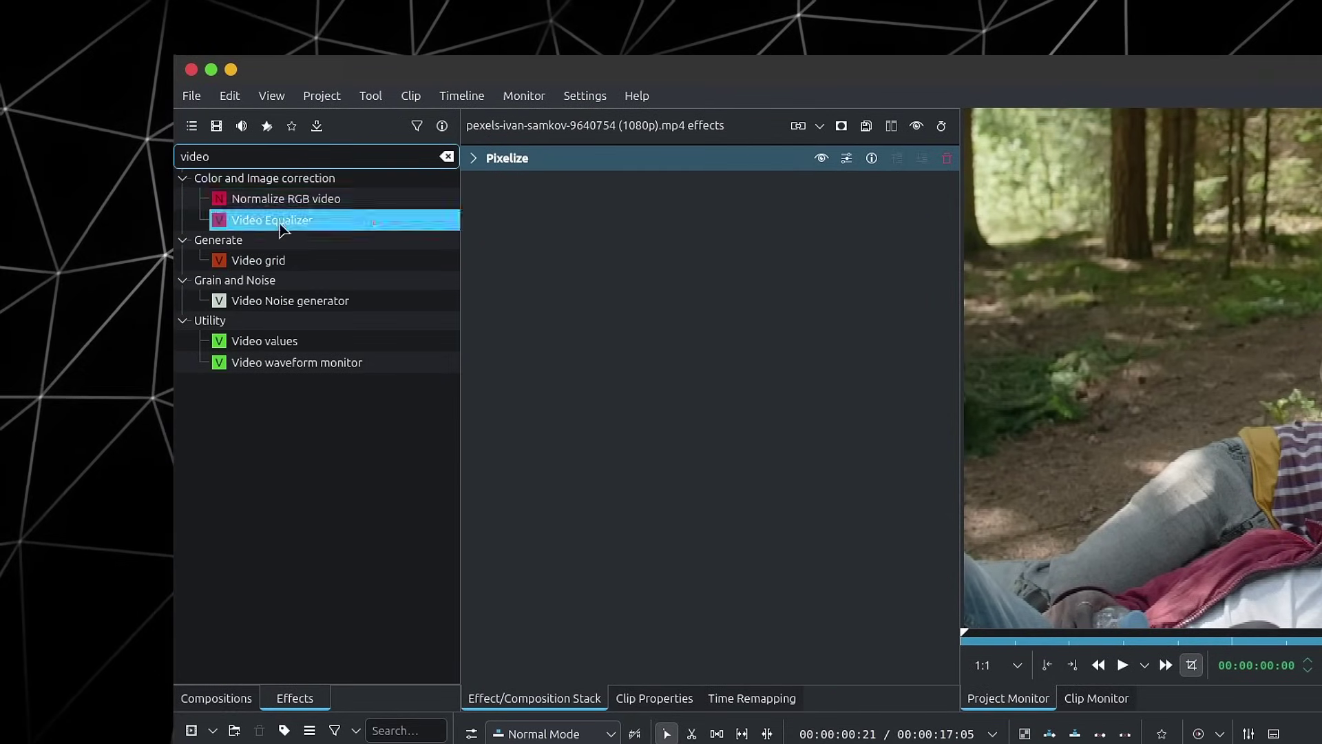
left_click_drag(281, 225, 598, 237)
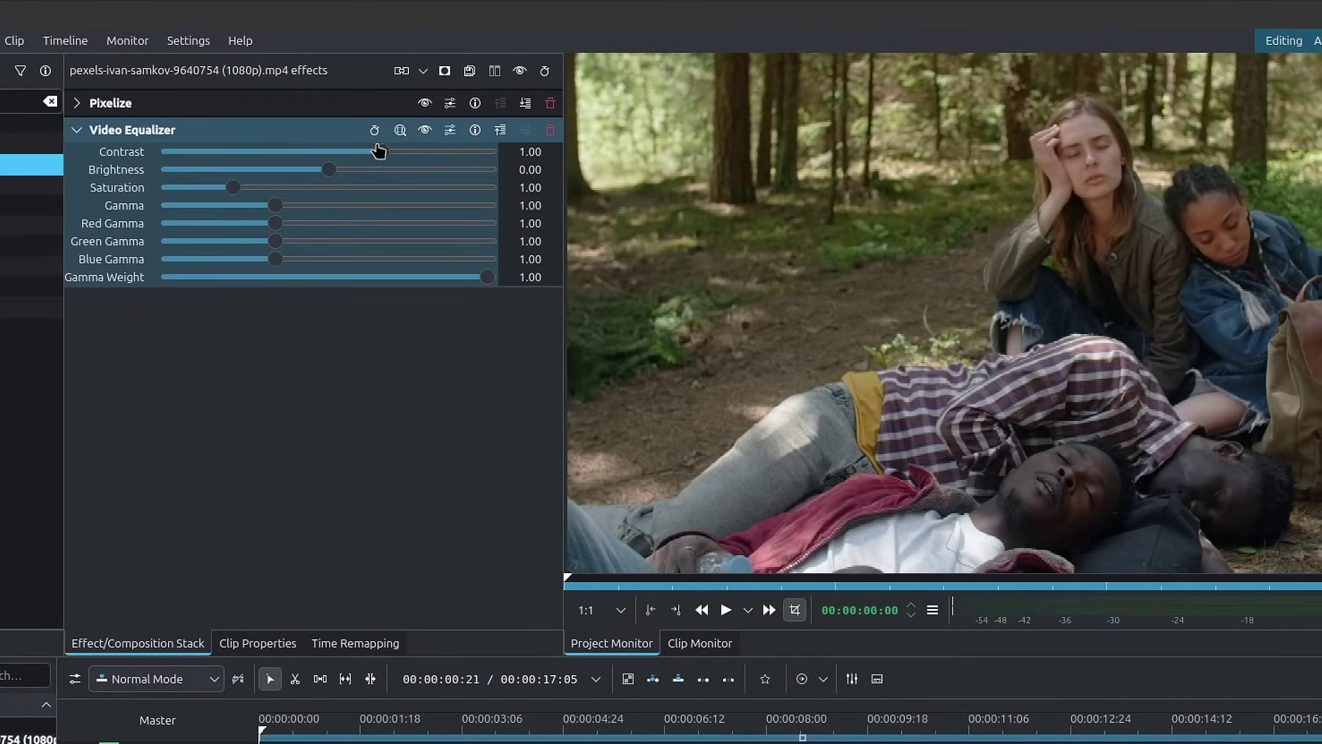
left_click(243, 194)
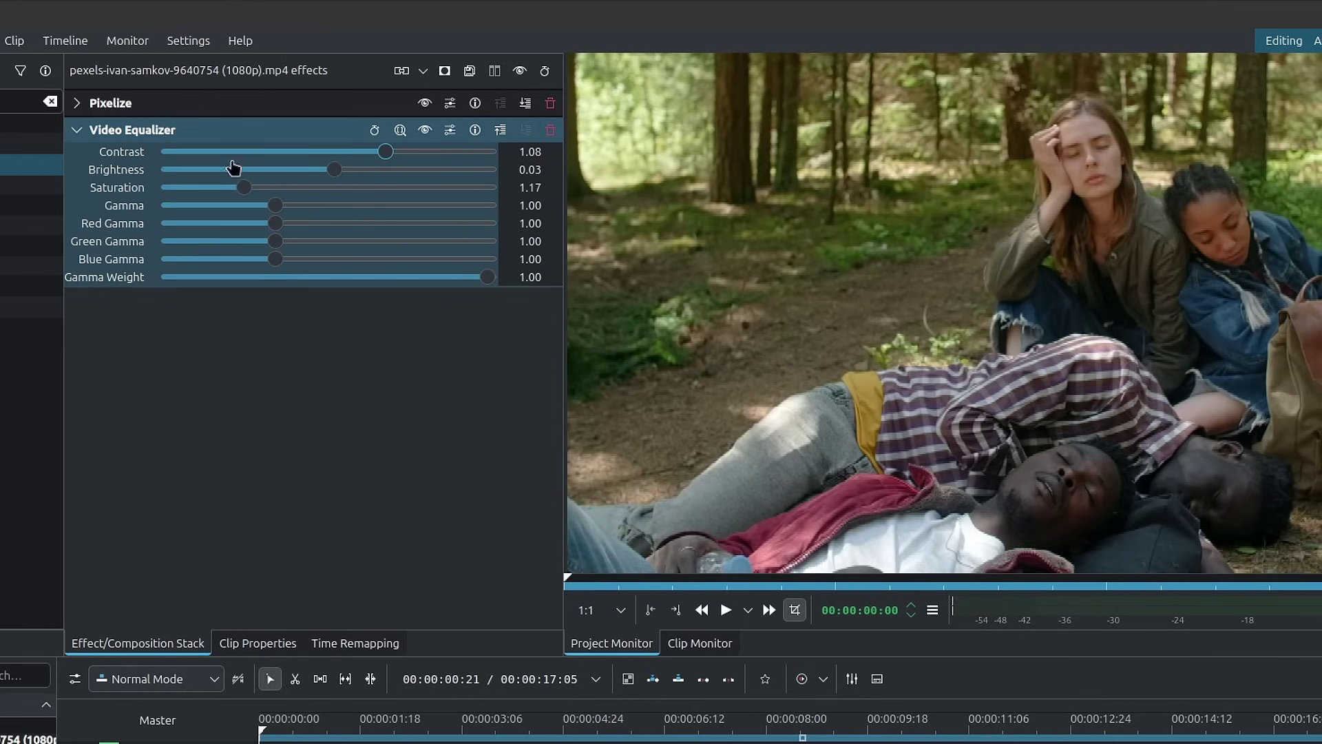
Step: Add a Draw Grid effect after Video Equalizer in the clip's stack
left_click(77, 131)
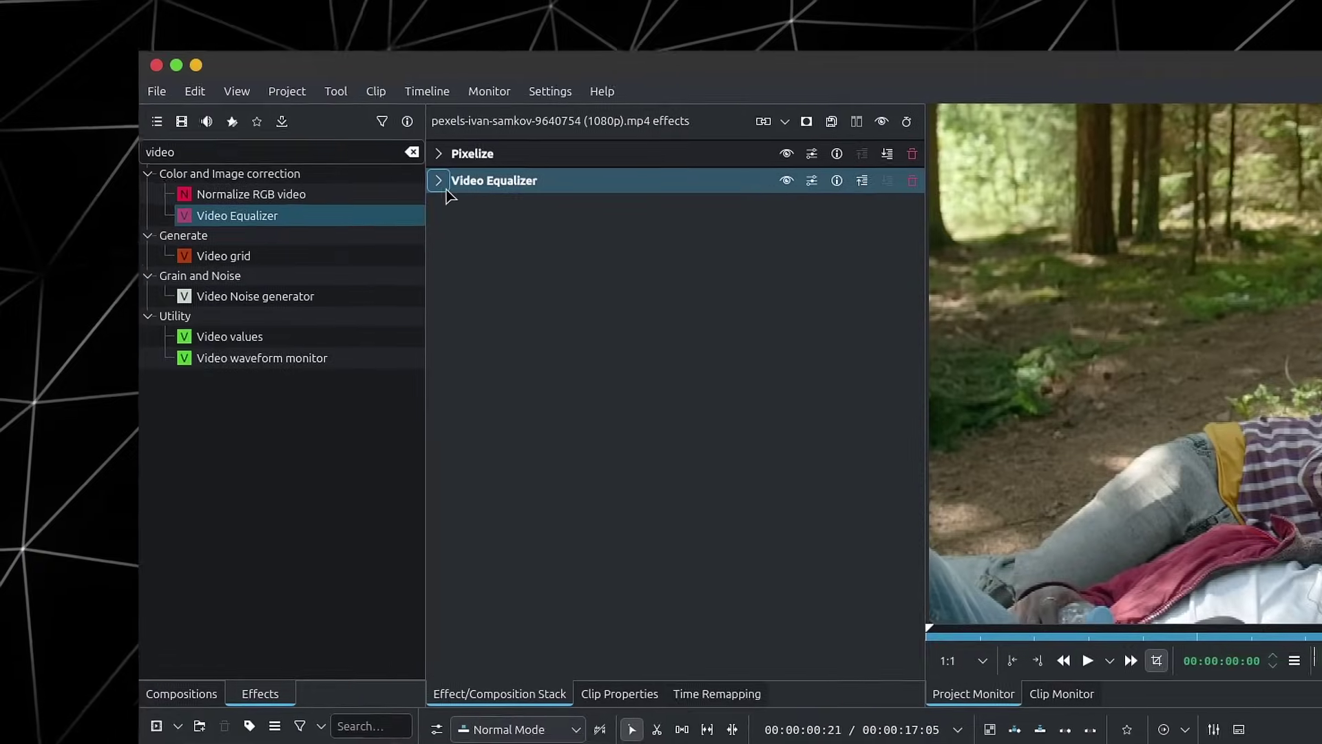
double_click(36, 114)
type("draw")
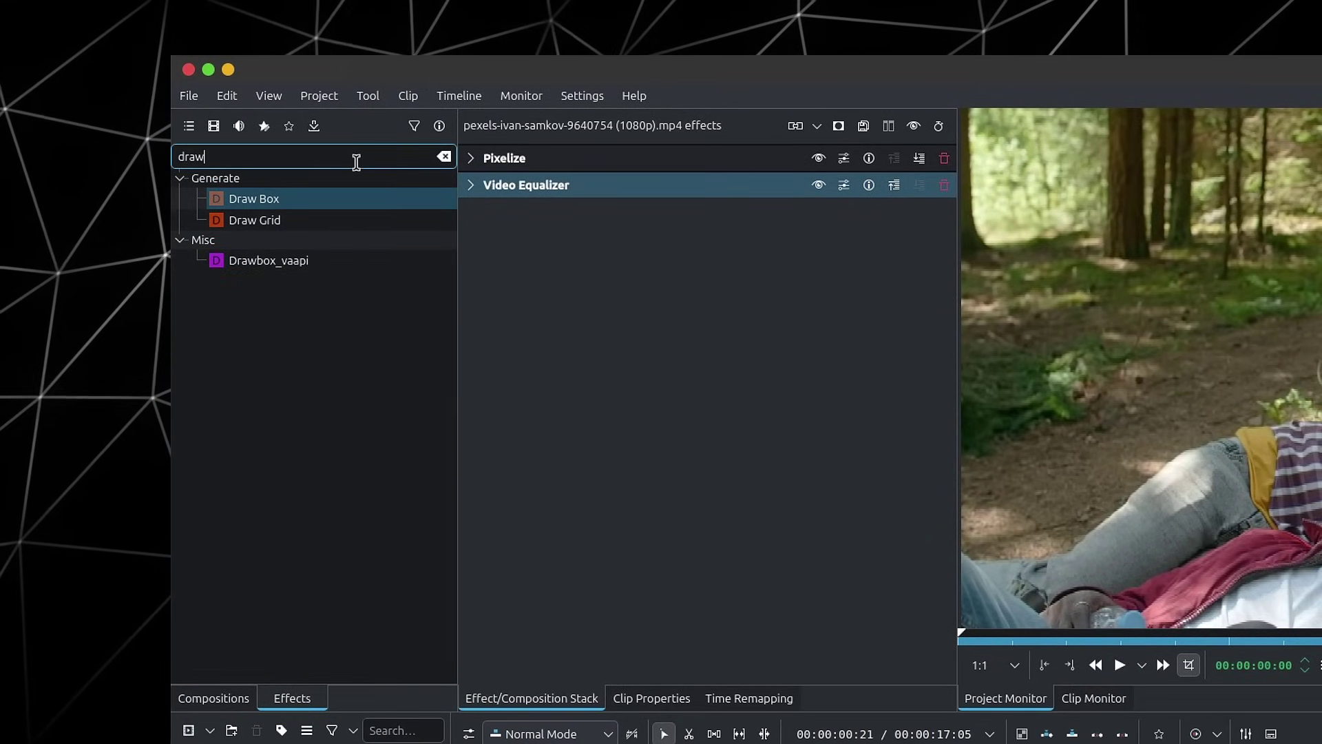
left_click_drag(280, 221, 628, 243)
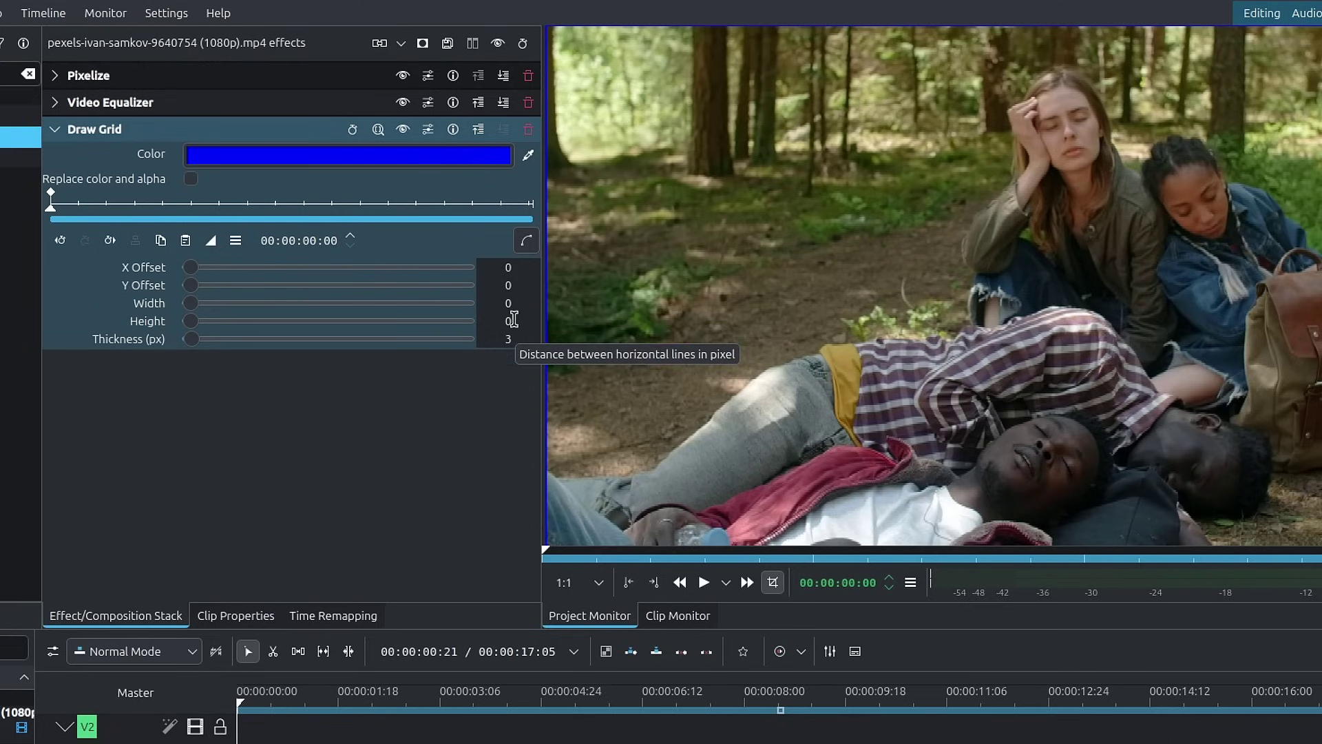
Step: Set the grid to Width 0 and Height 9, leaving only horizontal lines
left_click(519, 307)
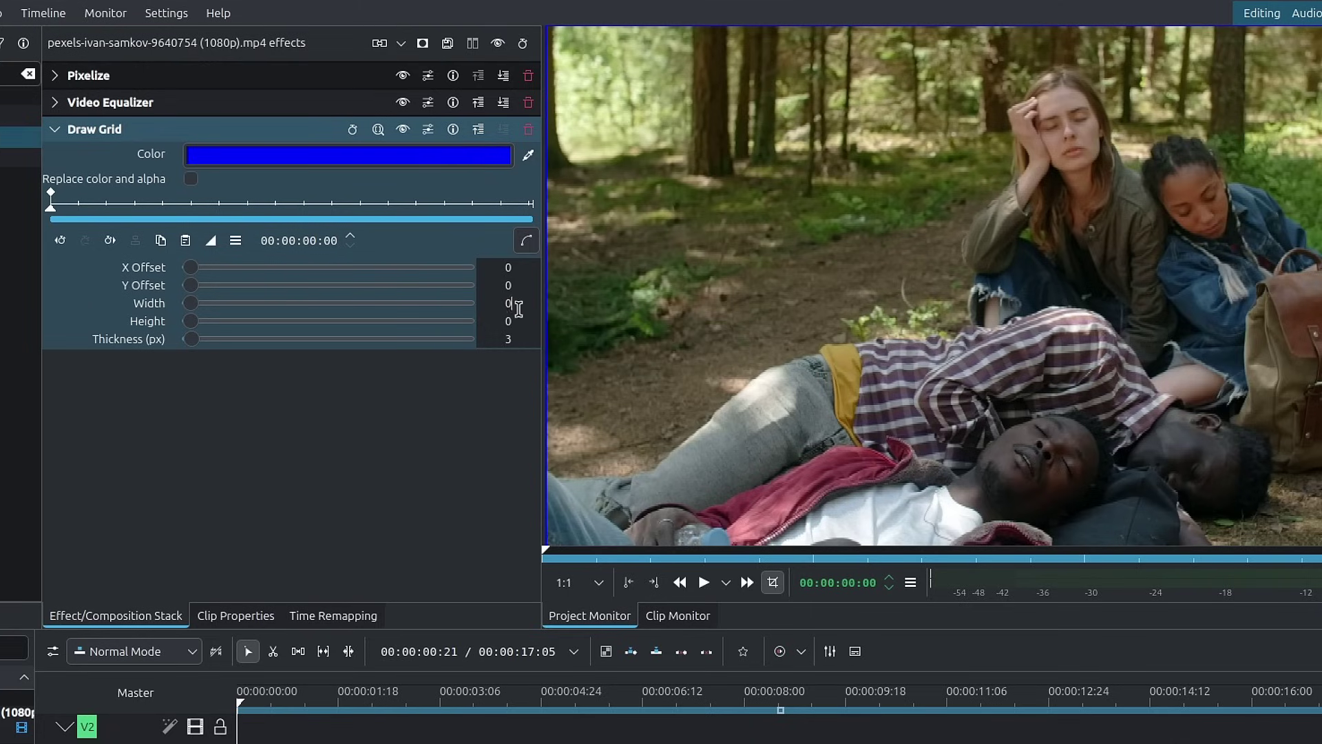
type("9")
key("Return")
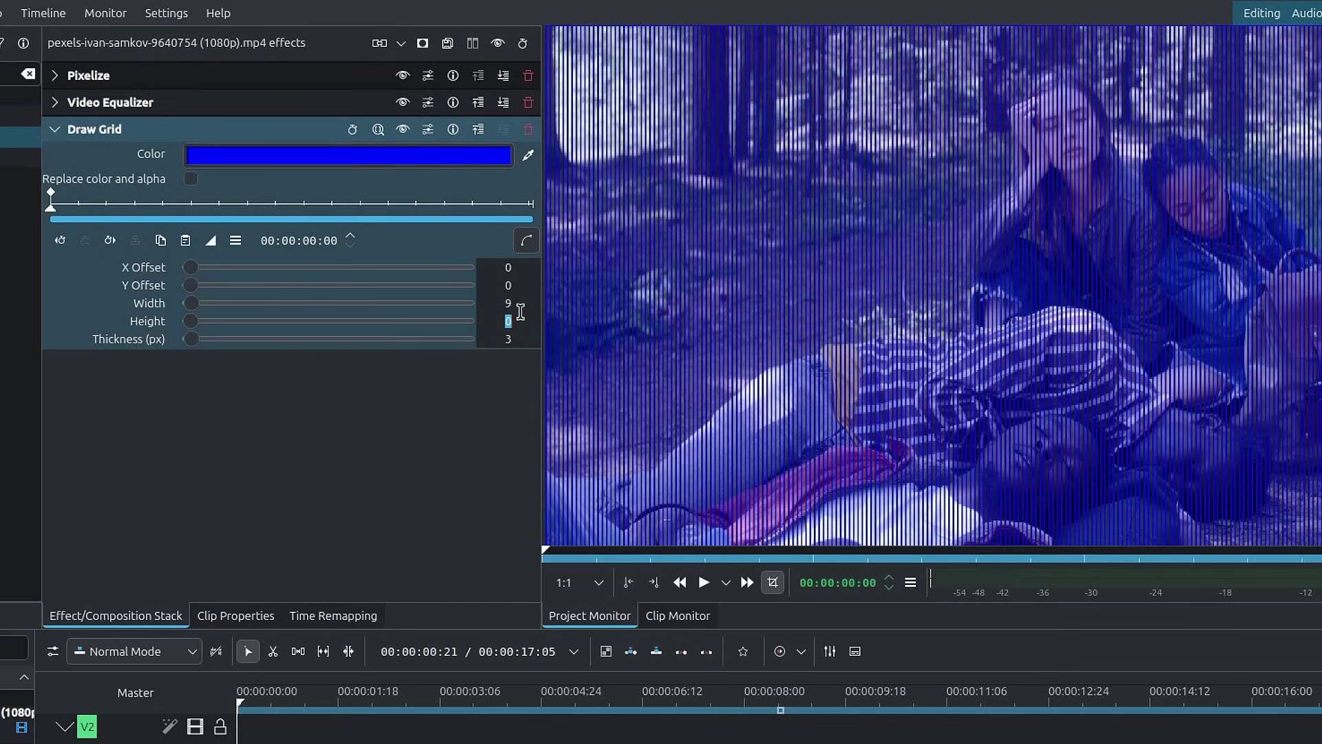
key("Return")
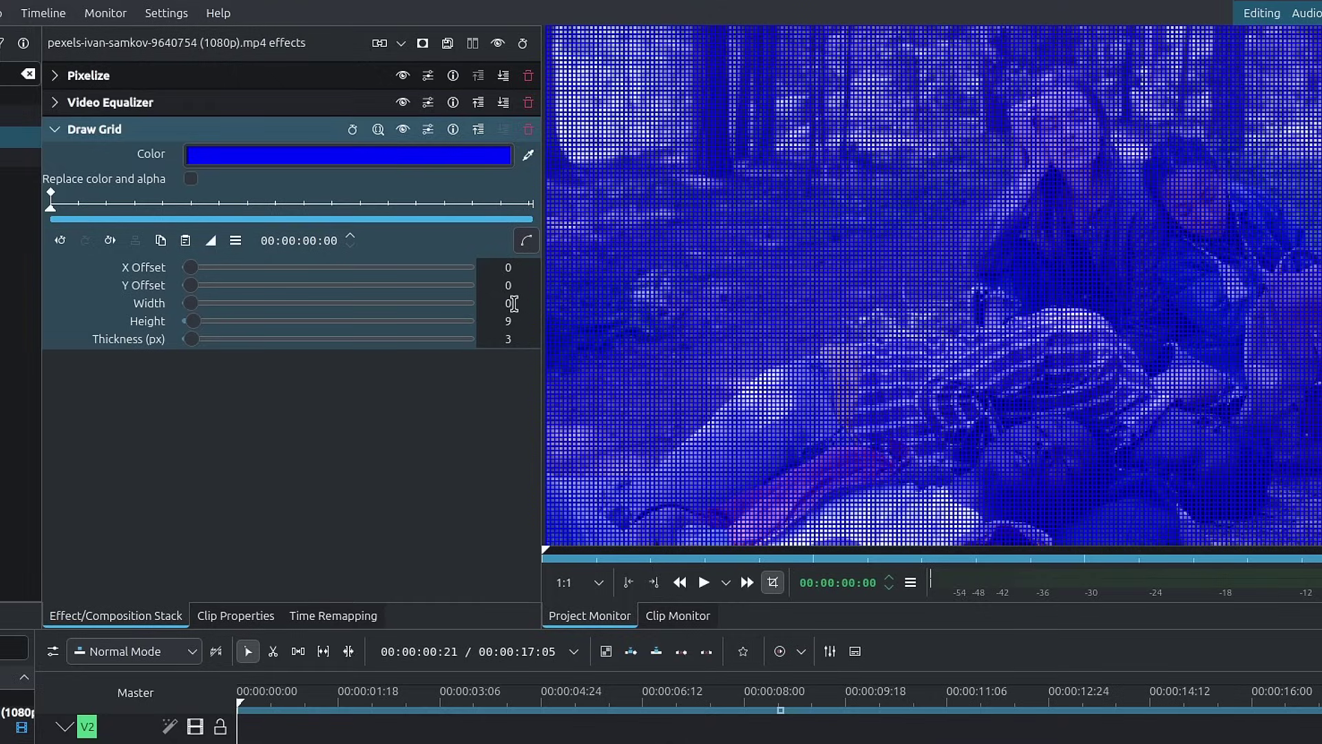
key("Return")
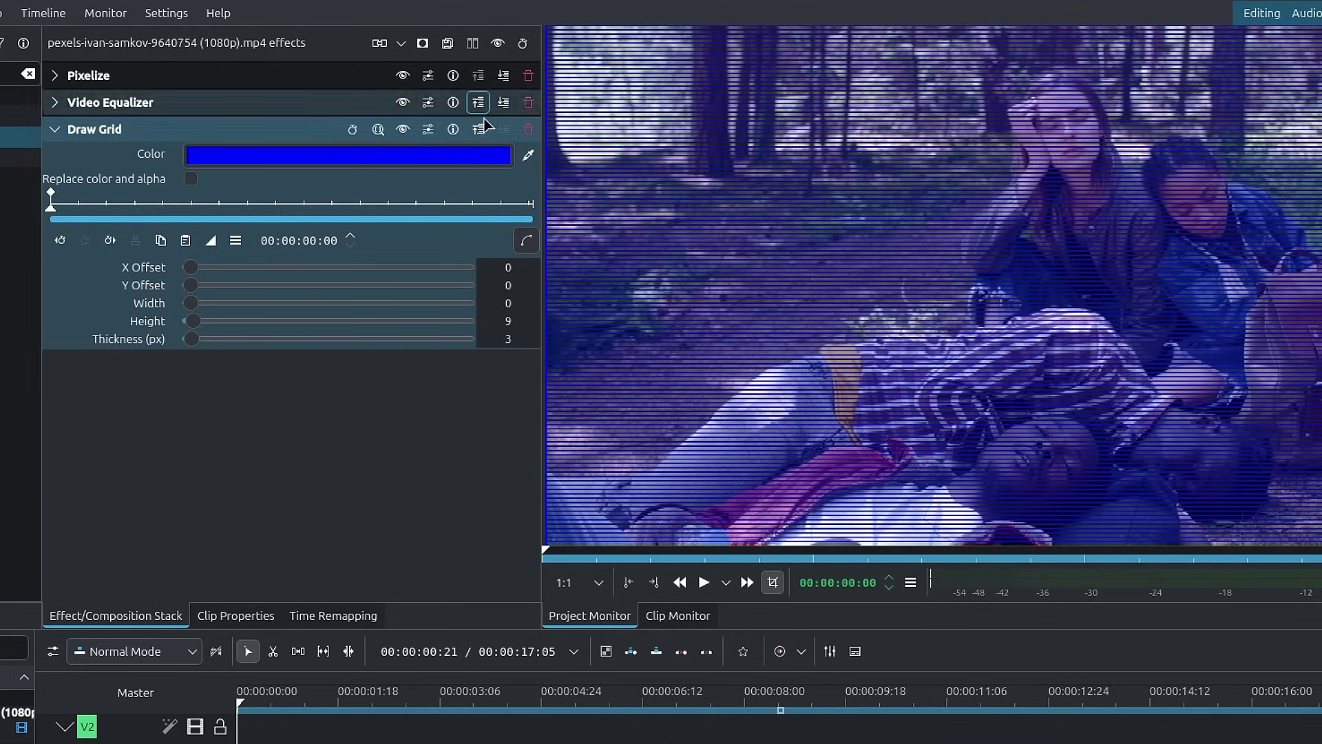
Step: Set the Draw Grid line colour to black with alpha lowered to 51
left_click(299, 168)
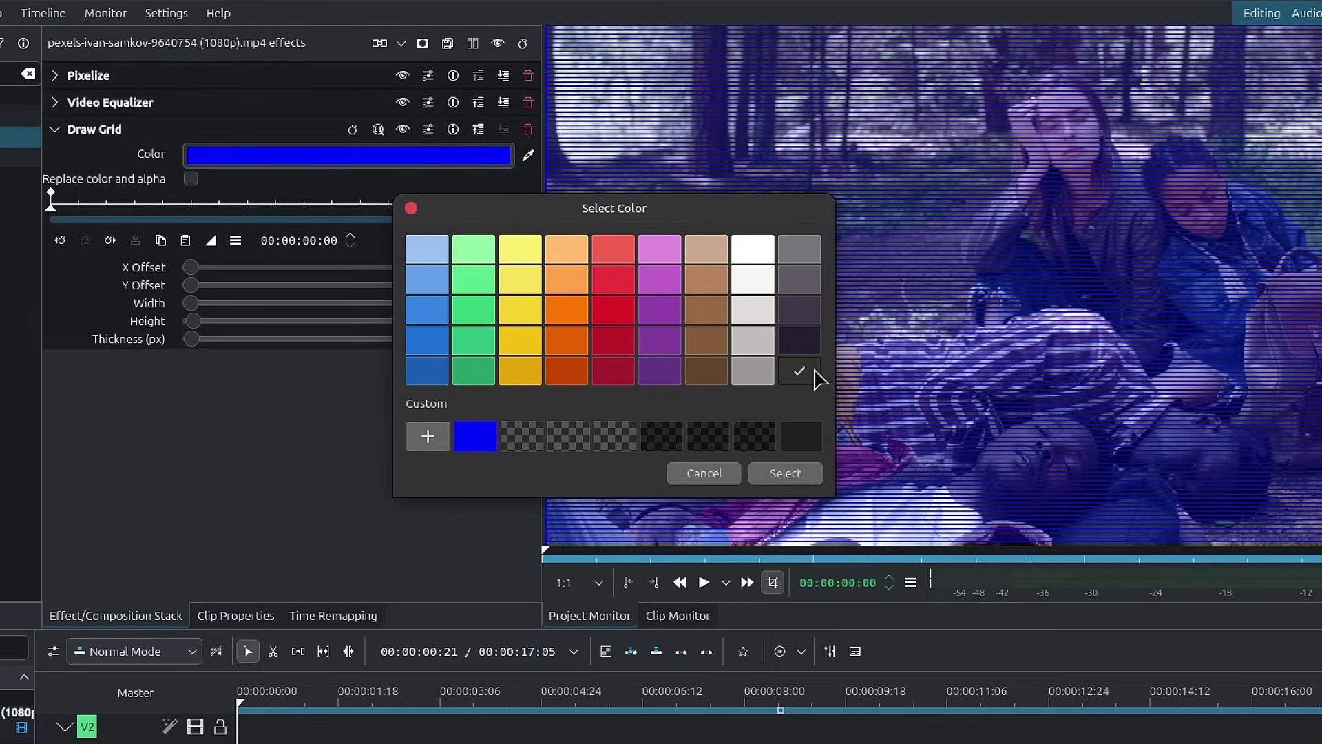
left_click(810, 475)
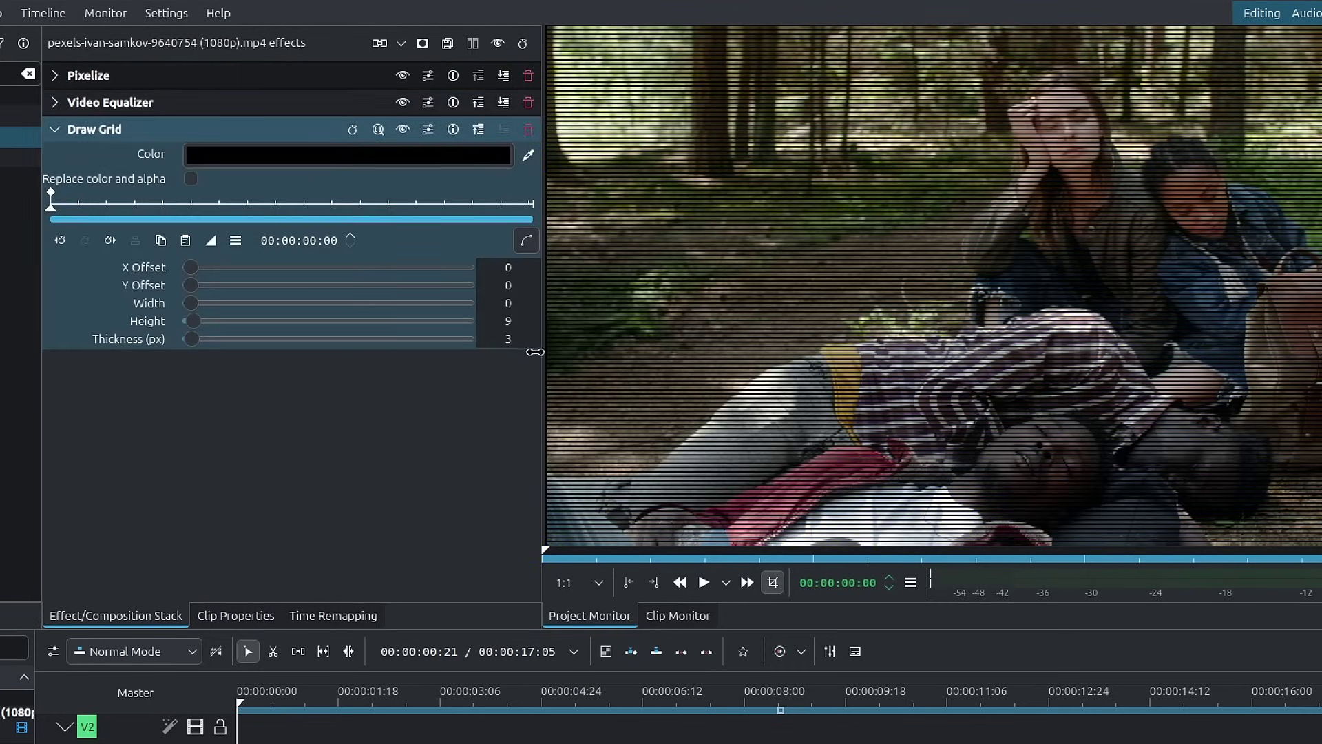
left_click(383, 155)
left_click(431, 452)
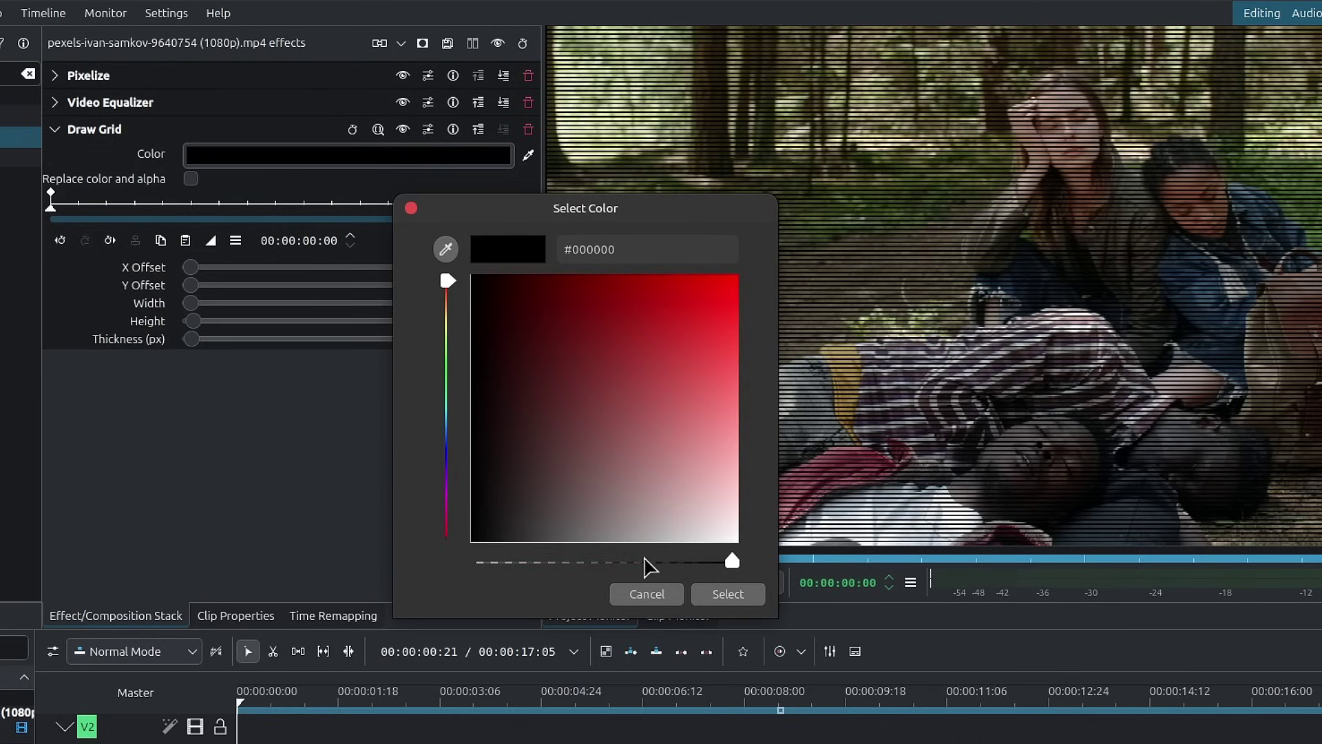
left_click_drag(646, 562, 632, 562)
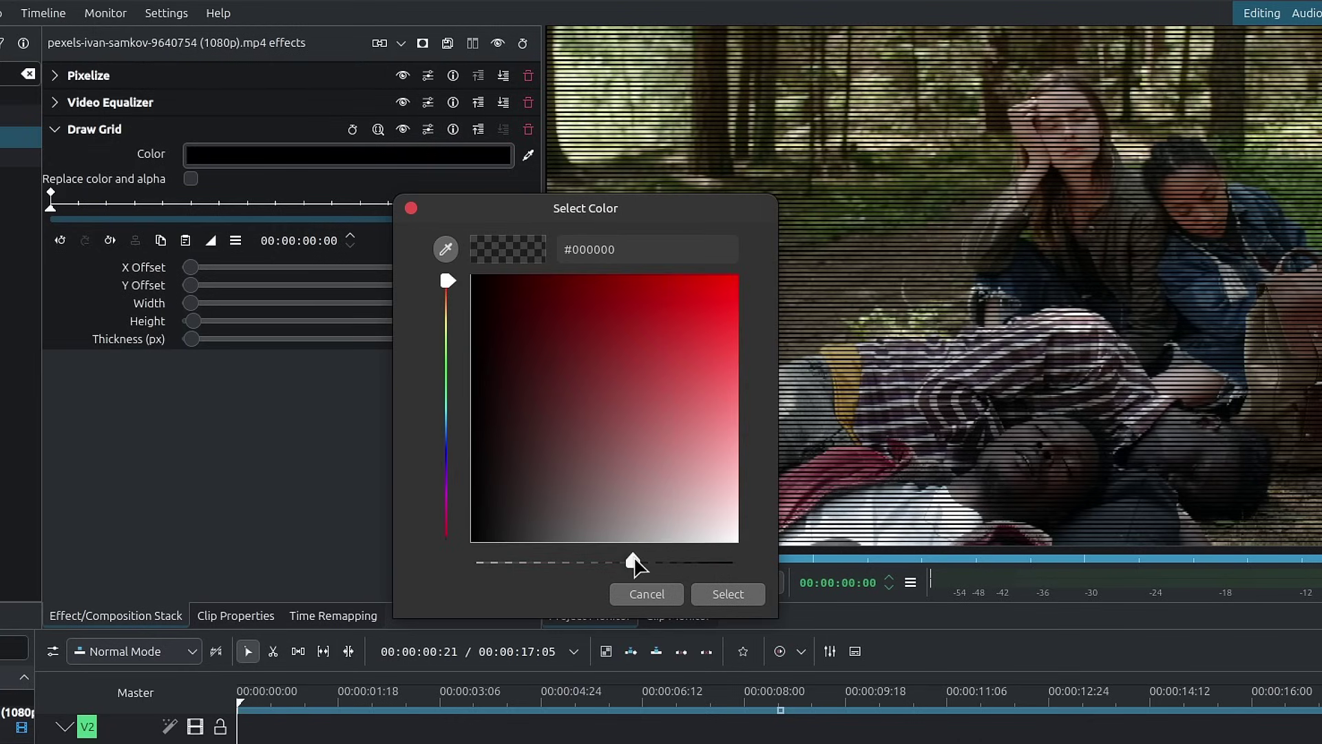
left_click(633, 561)
left_click(647, 526)
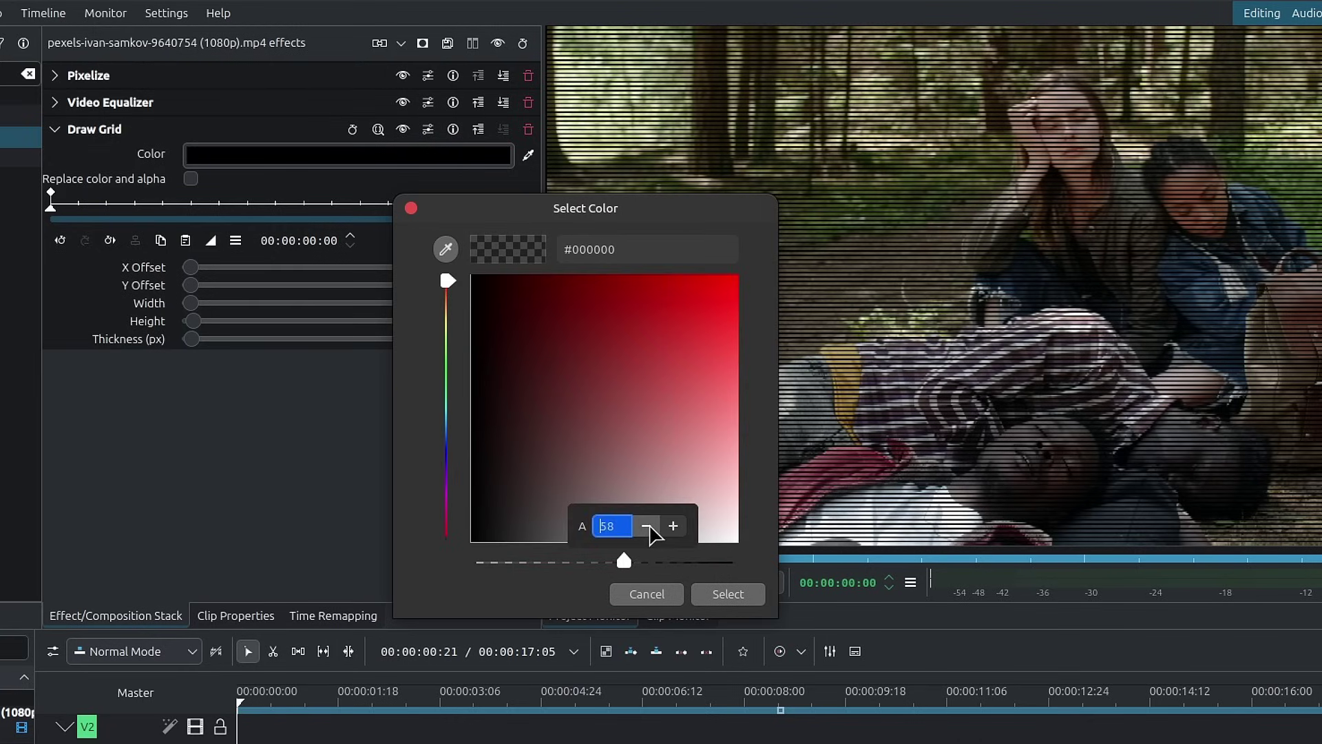
left_click_drag(649, 534, 645, 536)
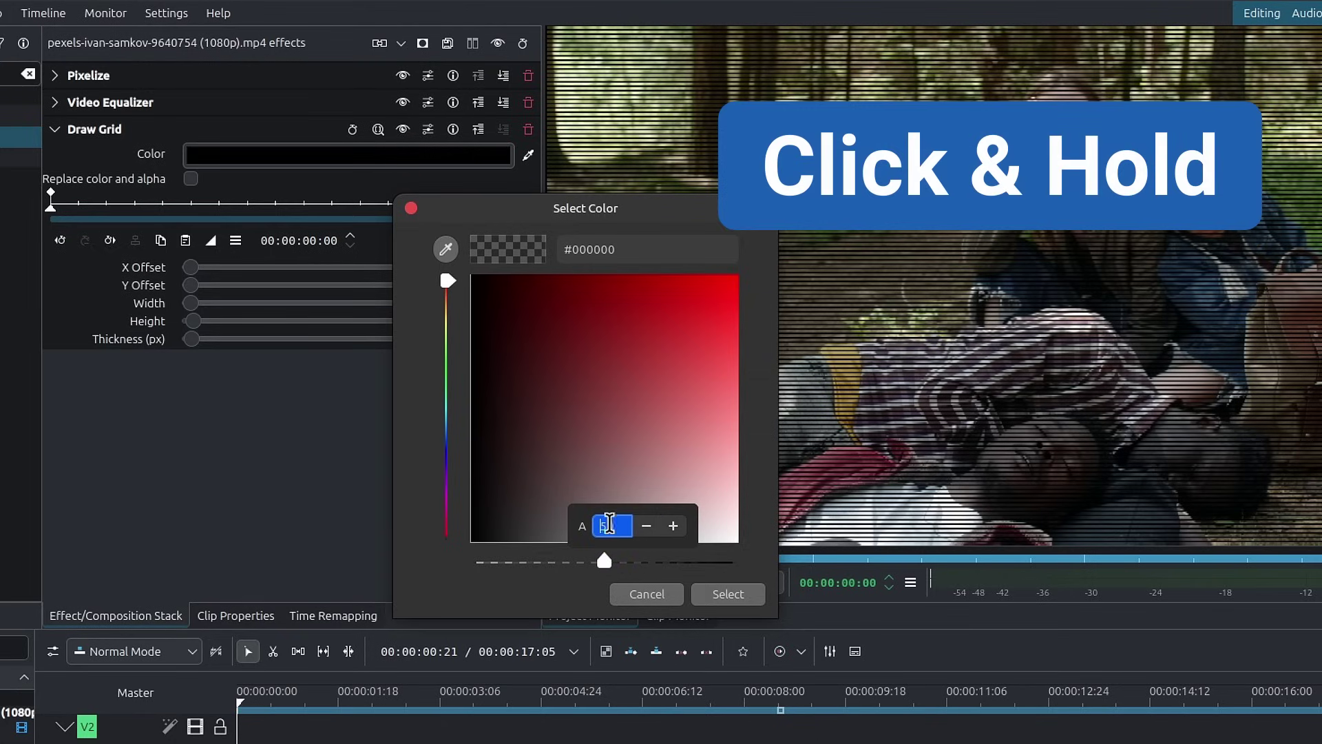
left_click(725, 605)
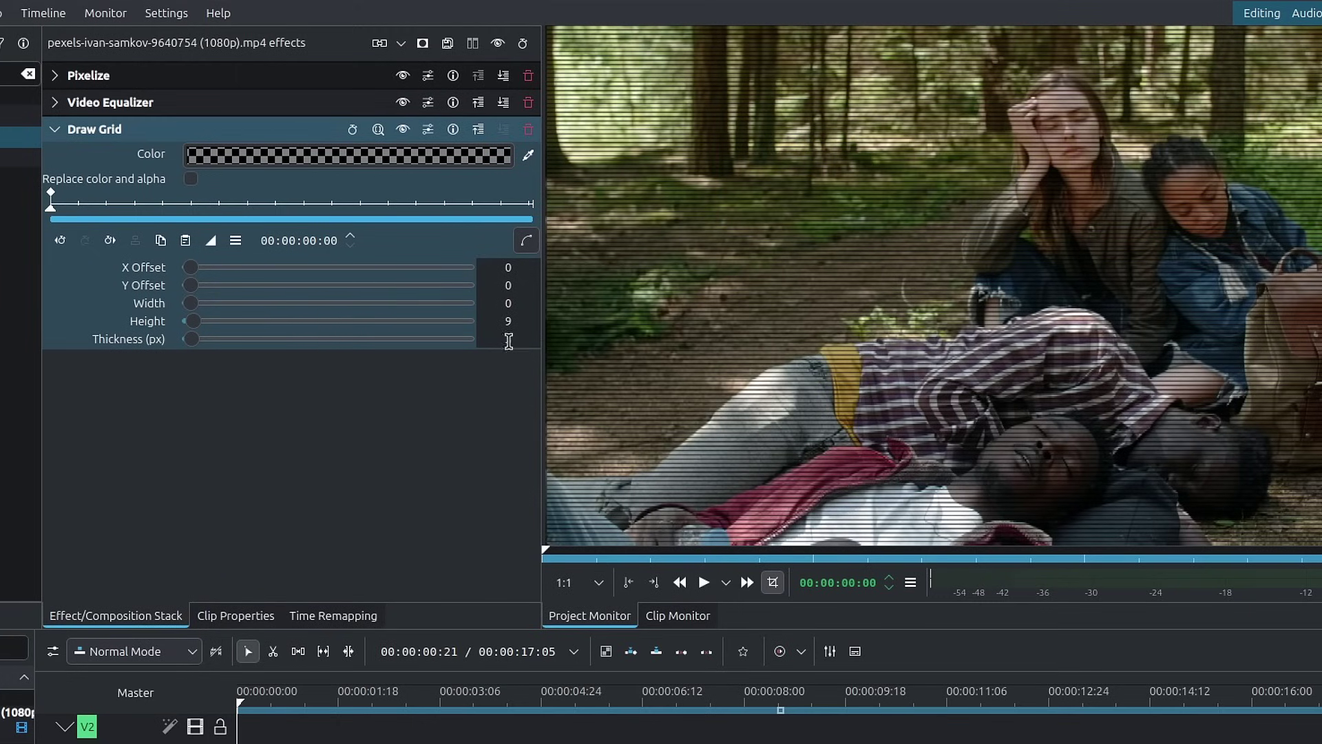
Step: Add the keyframable Lens Correction effect after Draw Grid
left_click(57, 133)
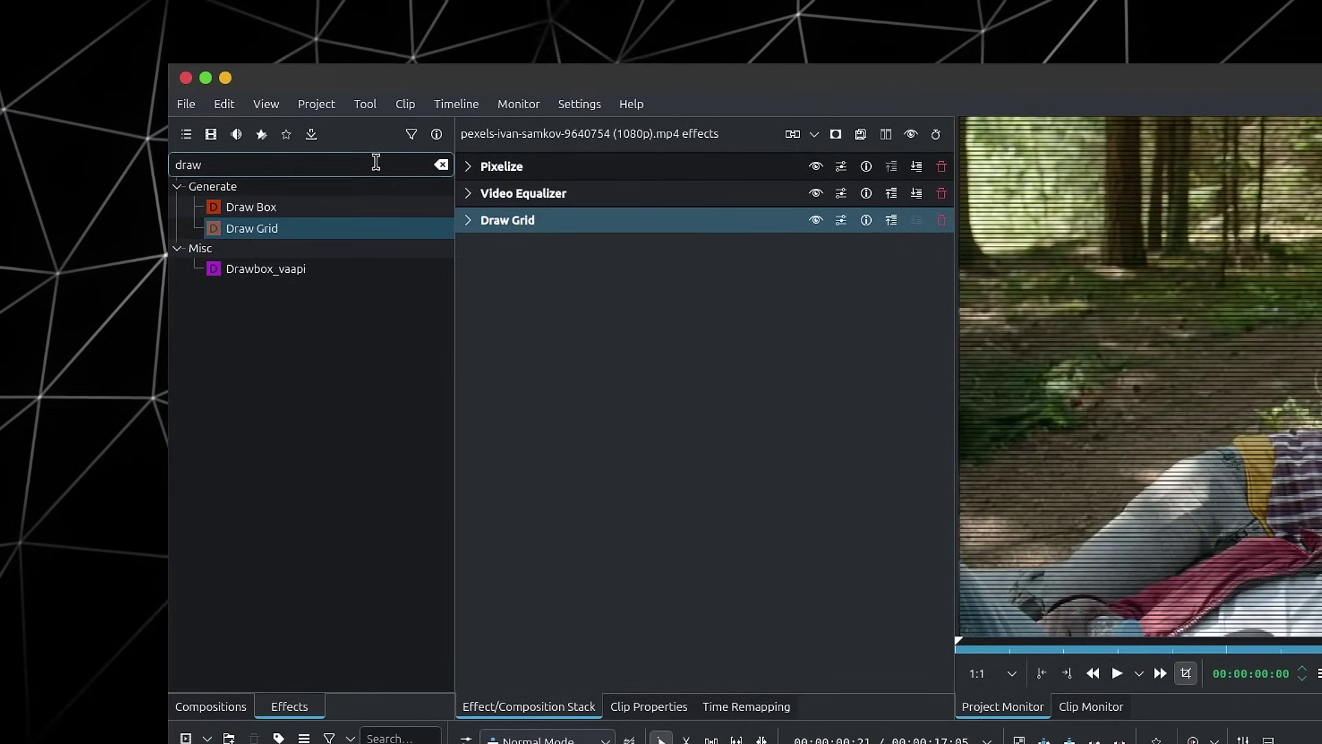
key("ctrl+a")
type("lens")
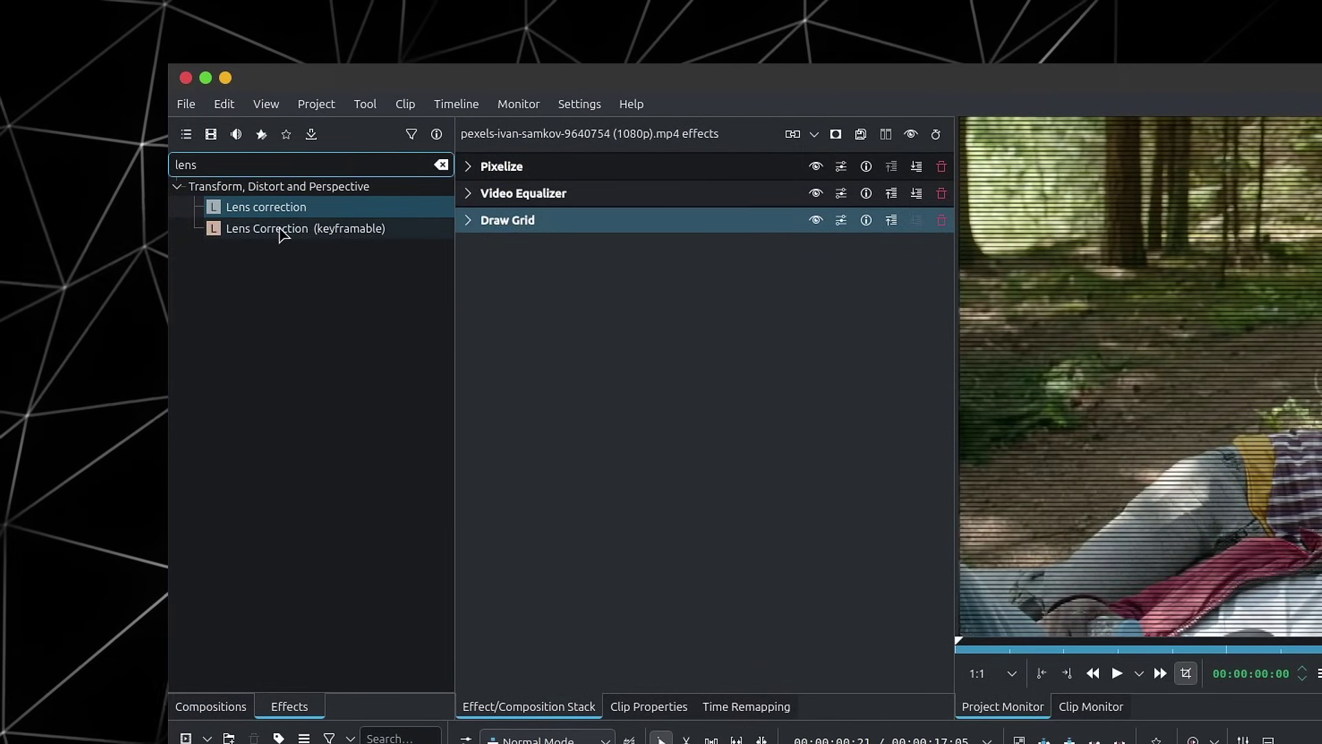
left_click_drag(280, 228, 539, 284)
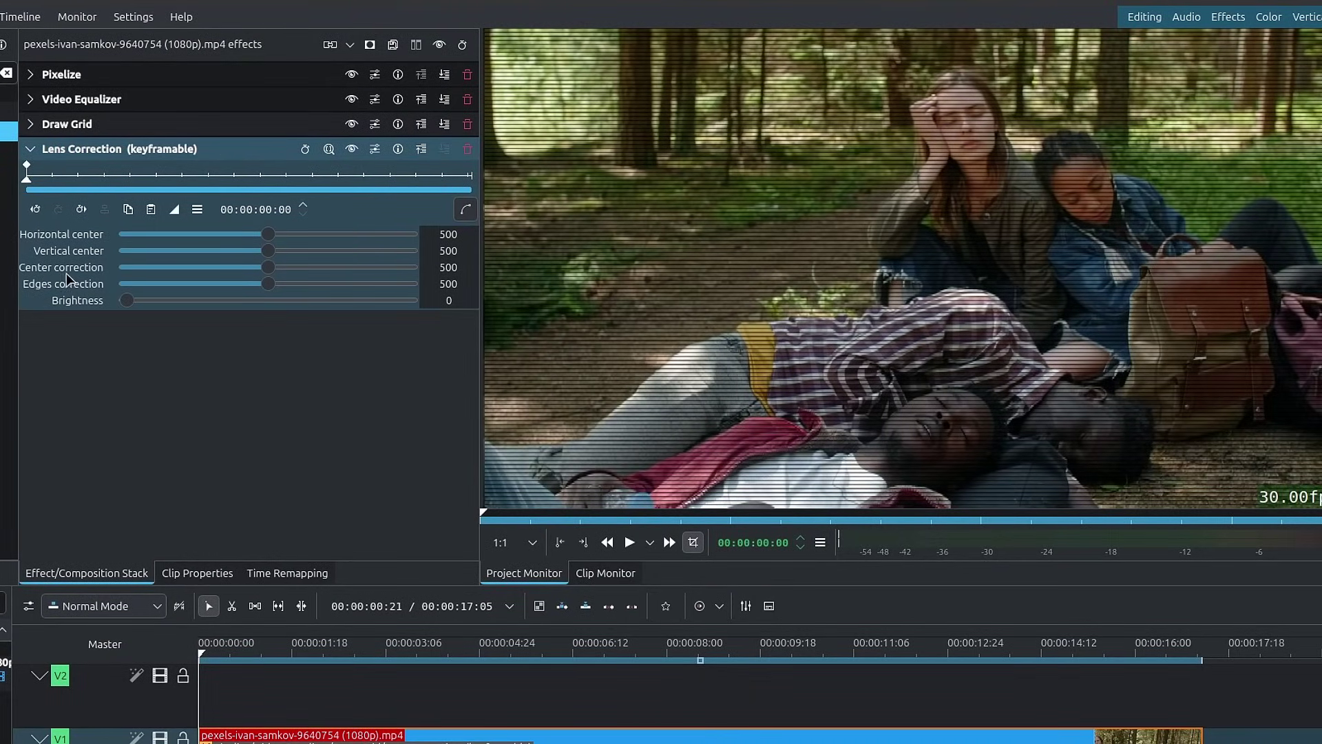
Step: Set Lens Correction's Center correction to 600 and Edges correction to 700
double_click(455, 271)
type("600")
key("Return")
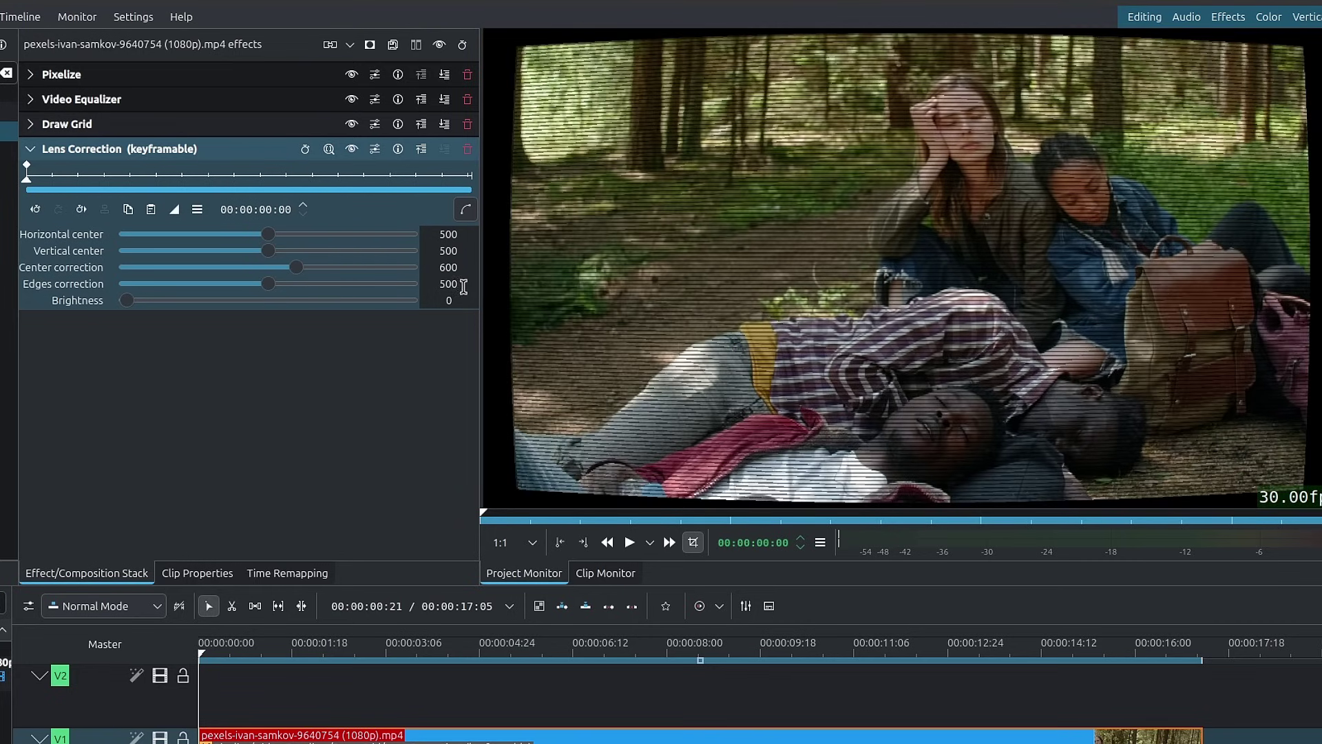
double_click(463, 286)
type("7")
key("Return")
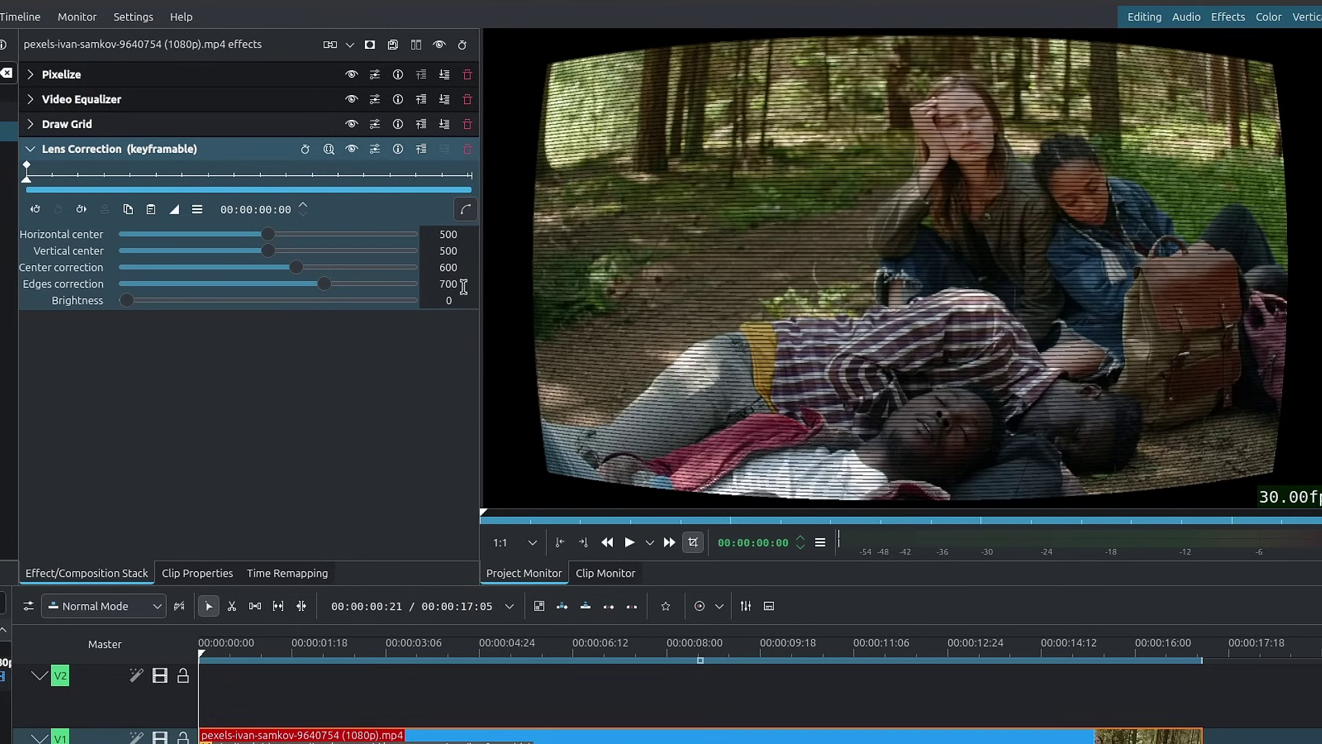
left_click(30, 149)
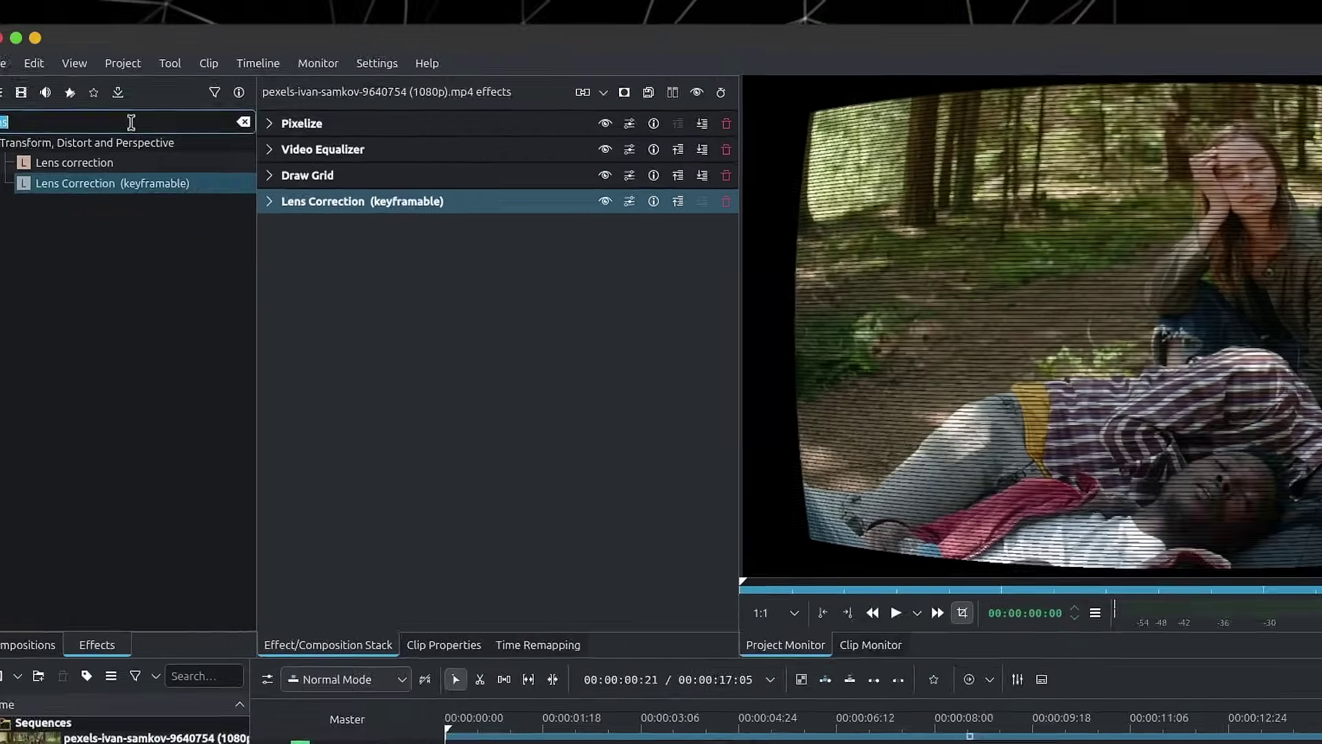
Step: Add a Transform effect after Lens Correction and scale the clip to 120%
type("transfo")
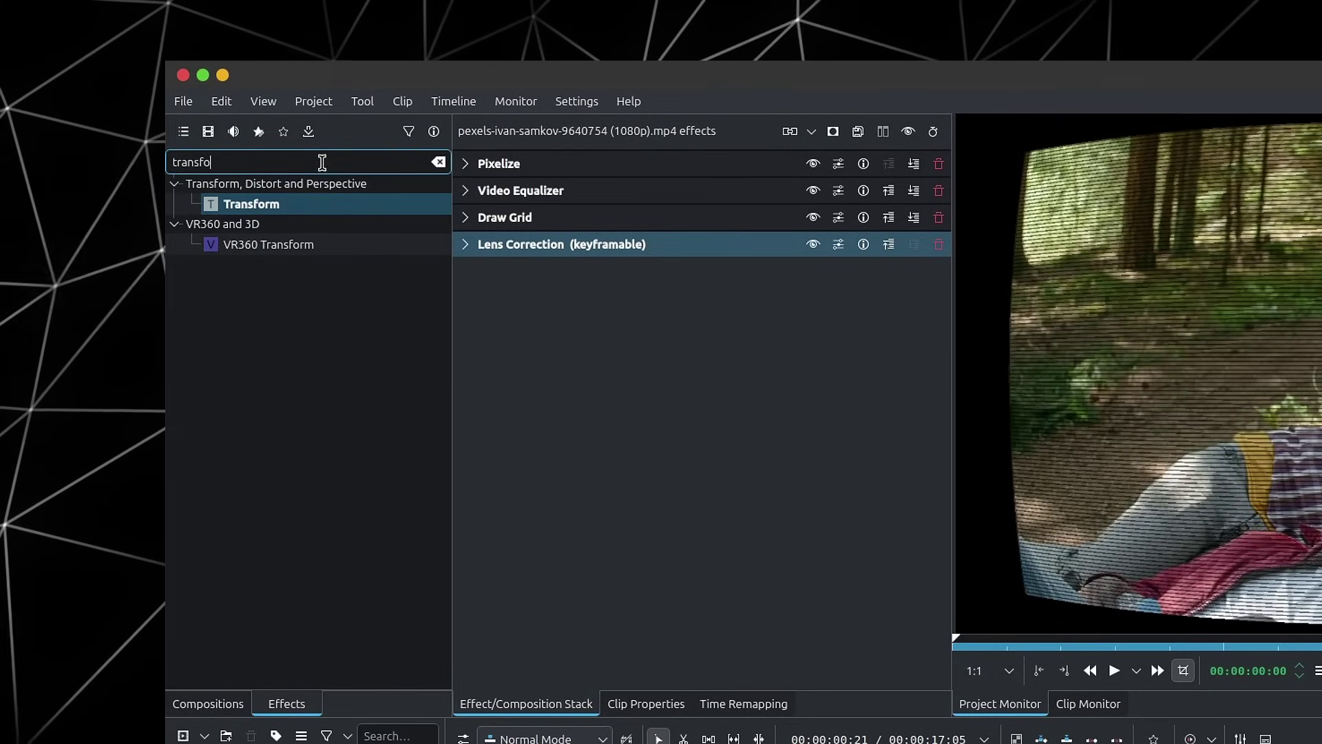
double_click(251, 204)
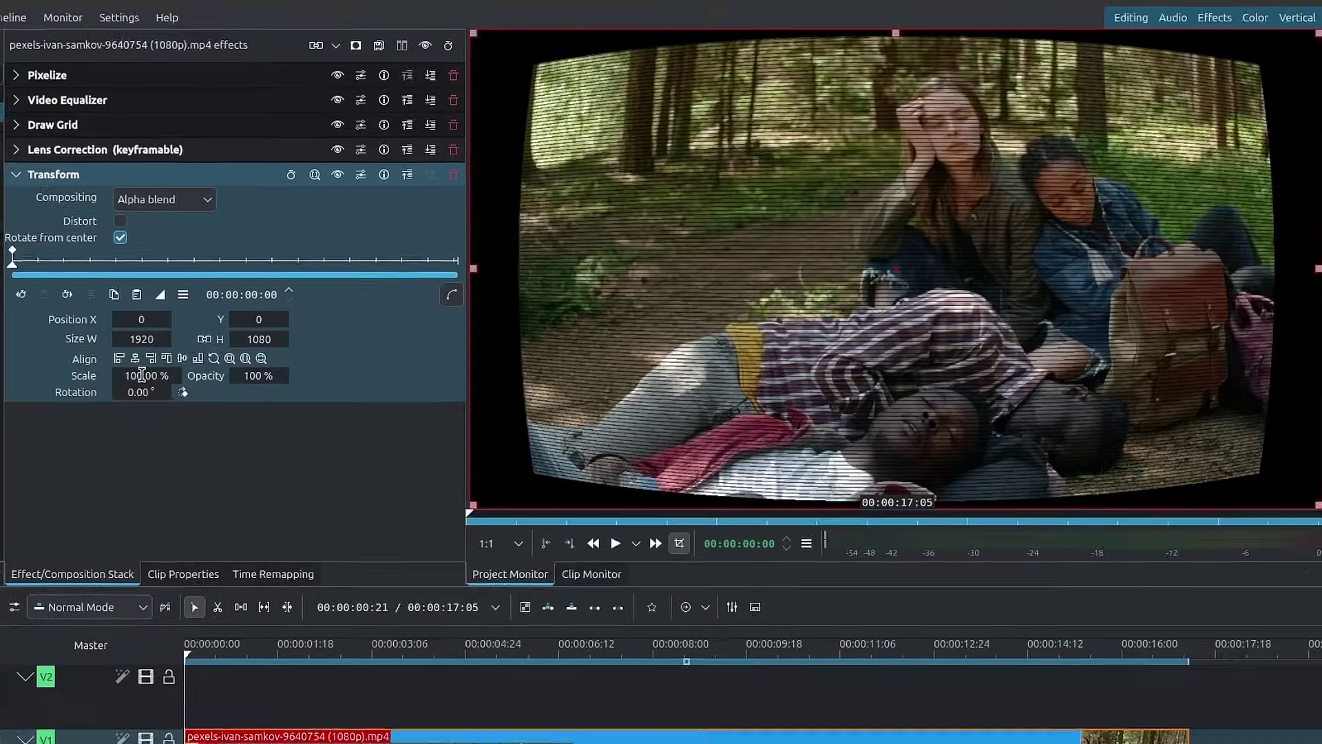
double_click(141, 374)
type("115")
key("Return")
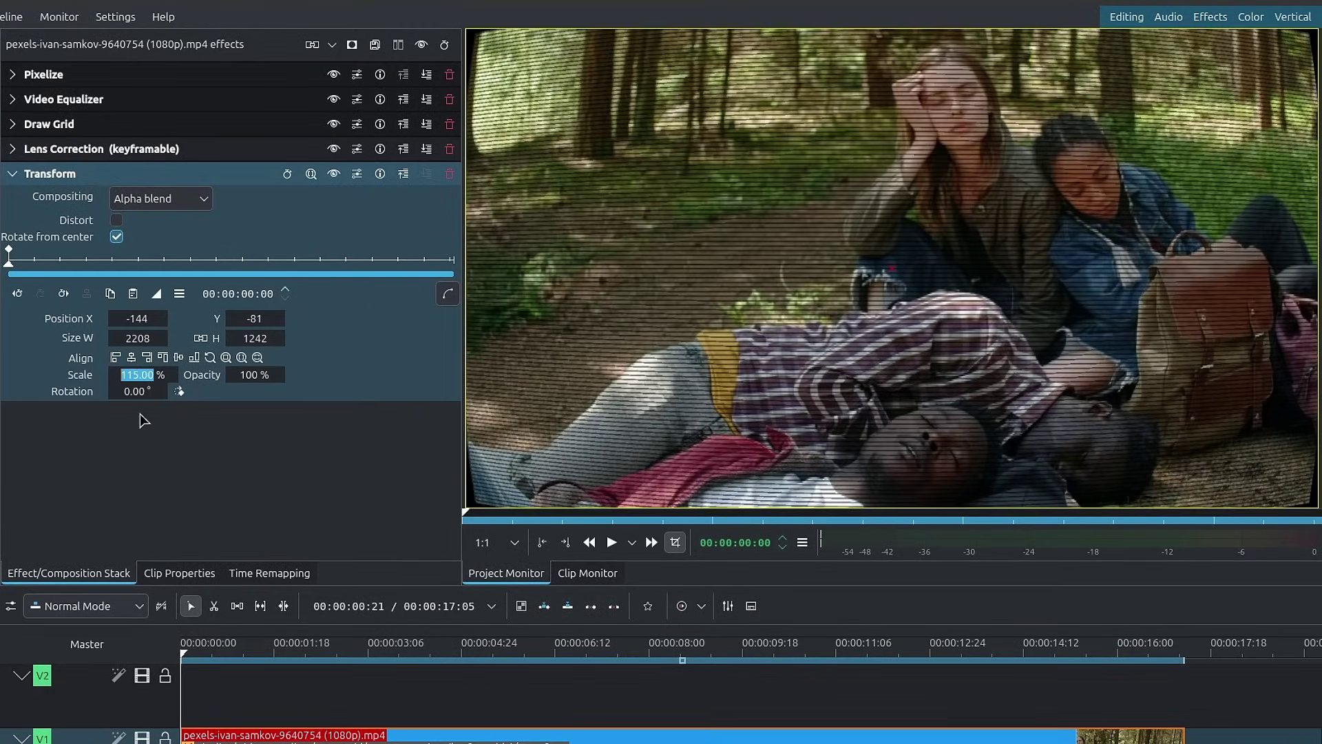
type("120")
key("Return")
left_click(30, 178)
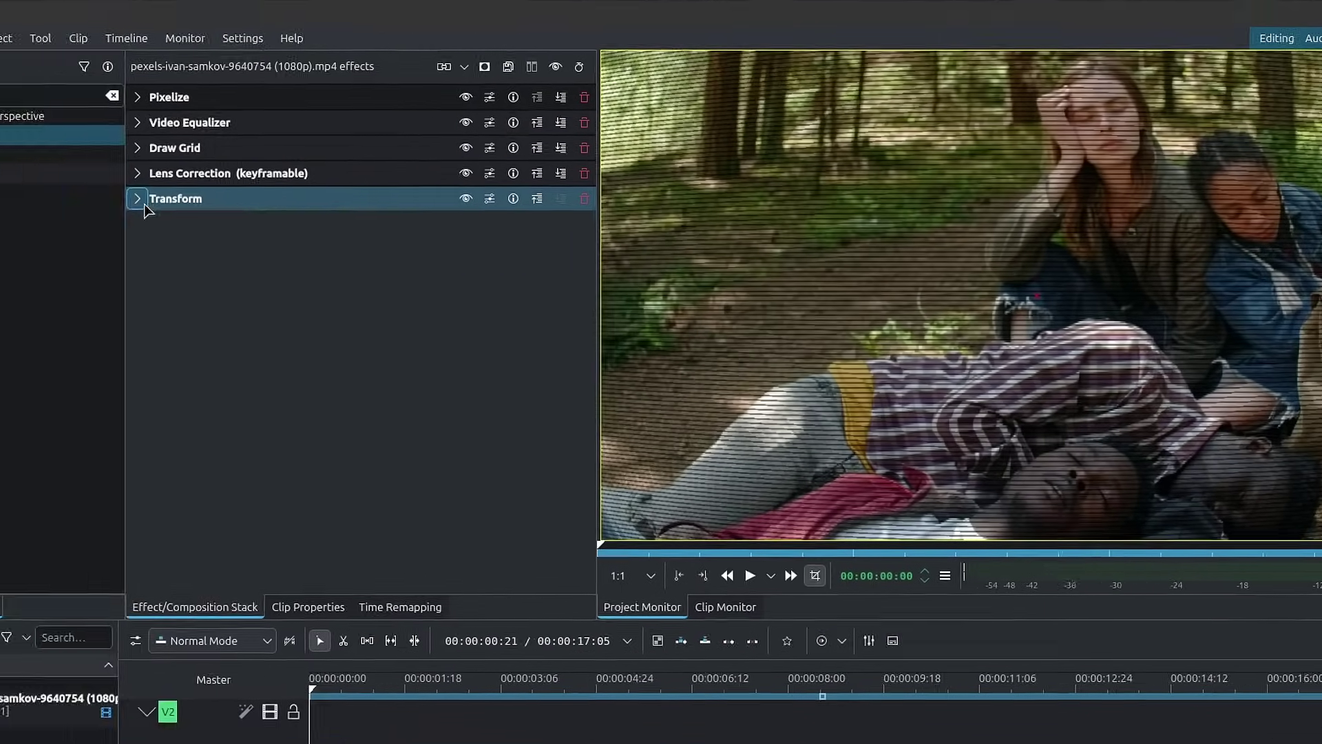
double_click(350, 158)
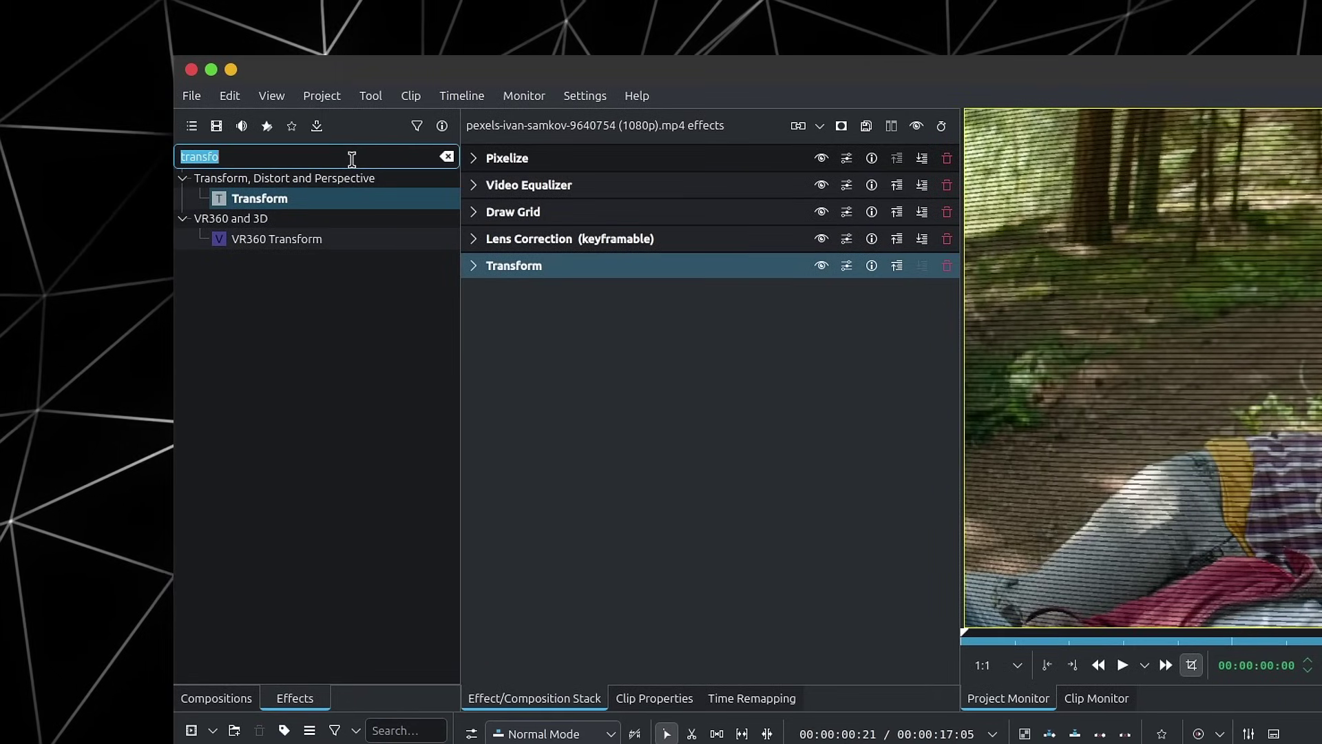
Step: Add rgbsplit0r after Transform with horizontal split 0.53 and vertical split 0.51
type("rgb")
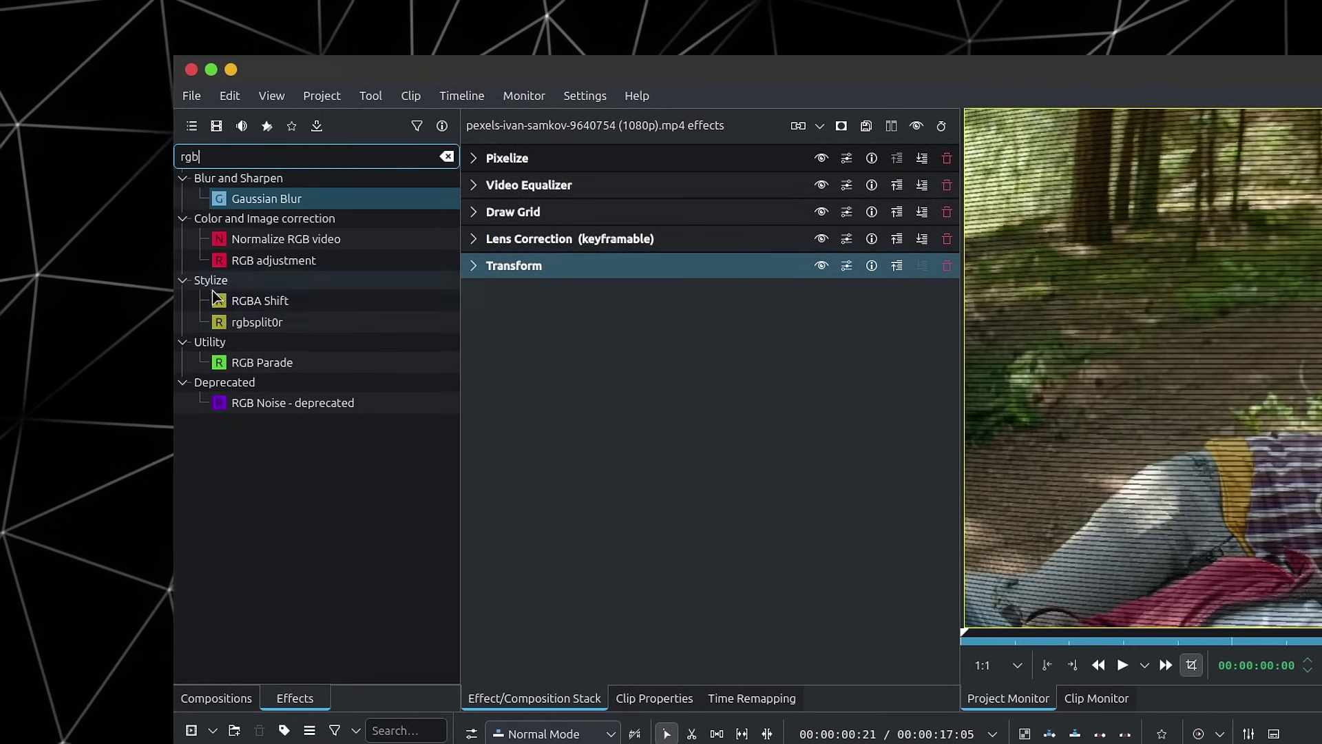
left_click_drag(261, 322, 511, 359)
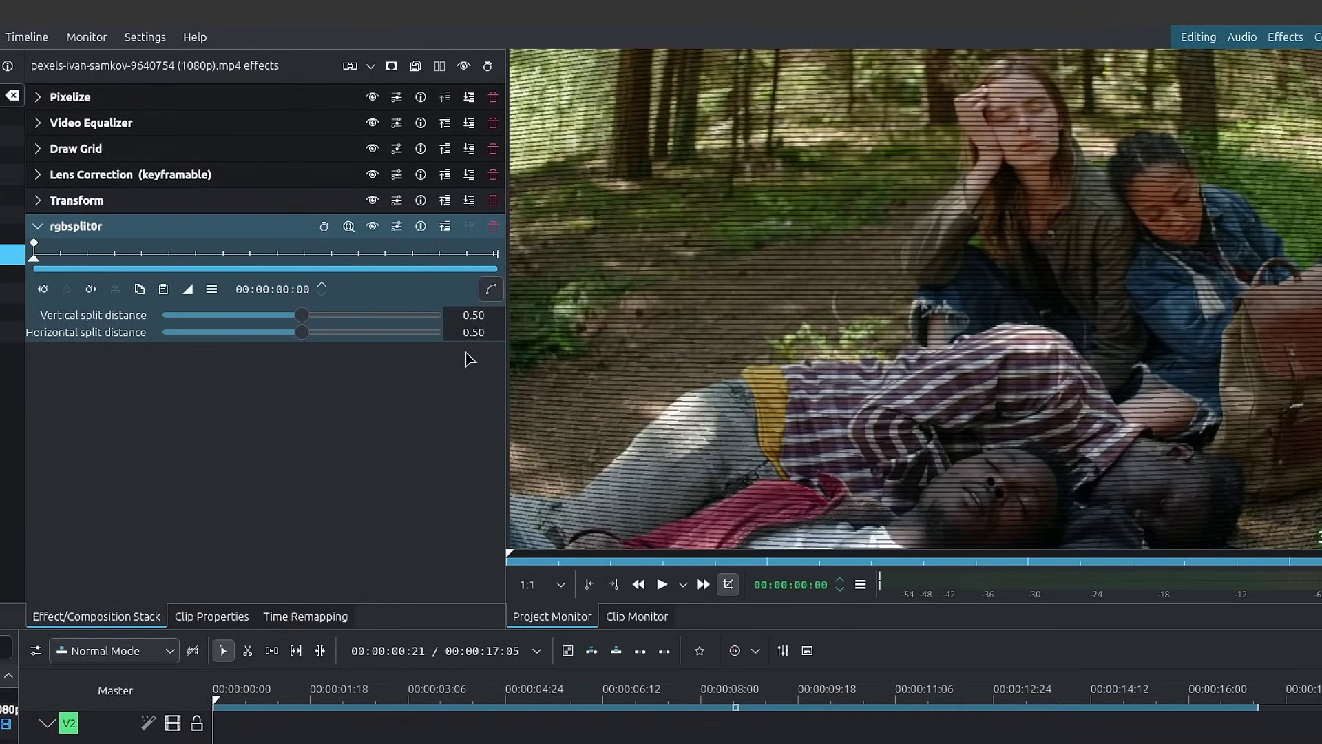
left_click(488, 333)
key("Up")
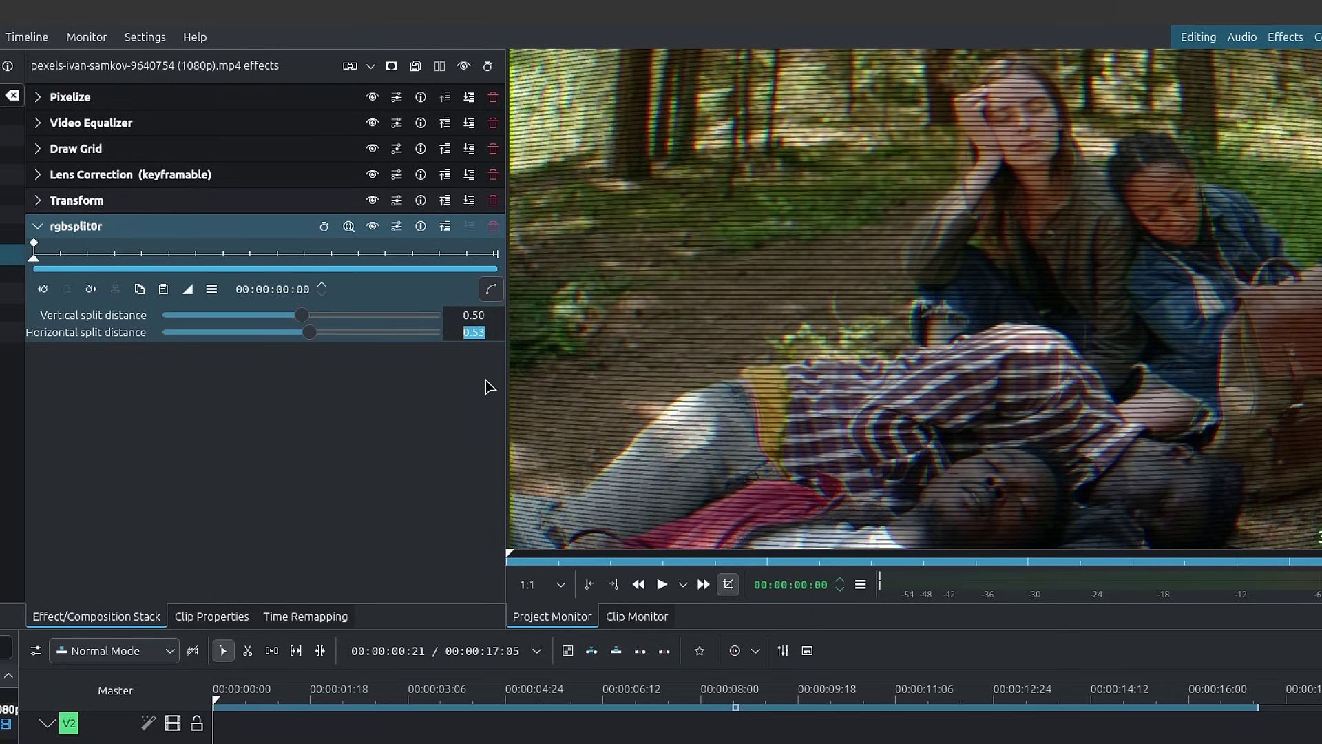
left_click(487, 318)
key("Up")
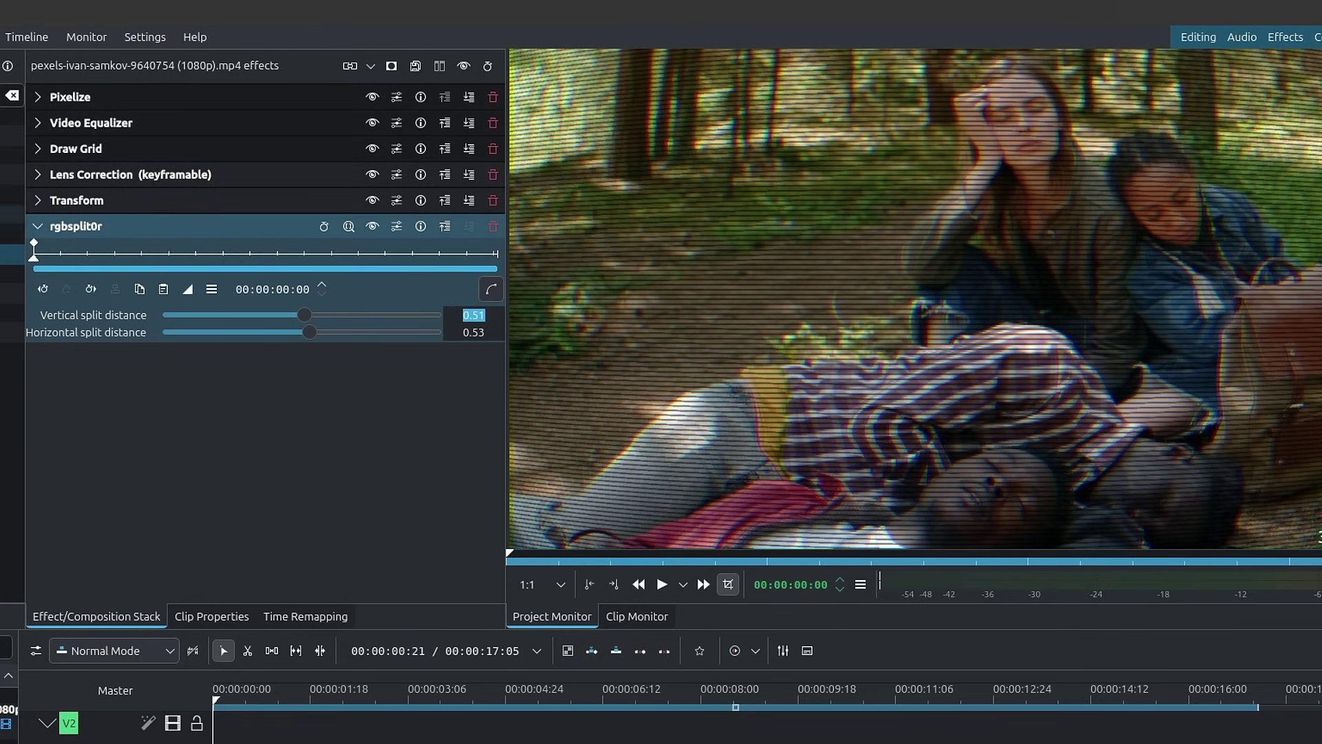
Step: Add an RGBA Shift effect, then delete it again, keeping rgbsplit0r
left_click_drag(10, 234, 142, 377)
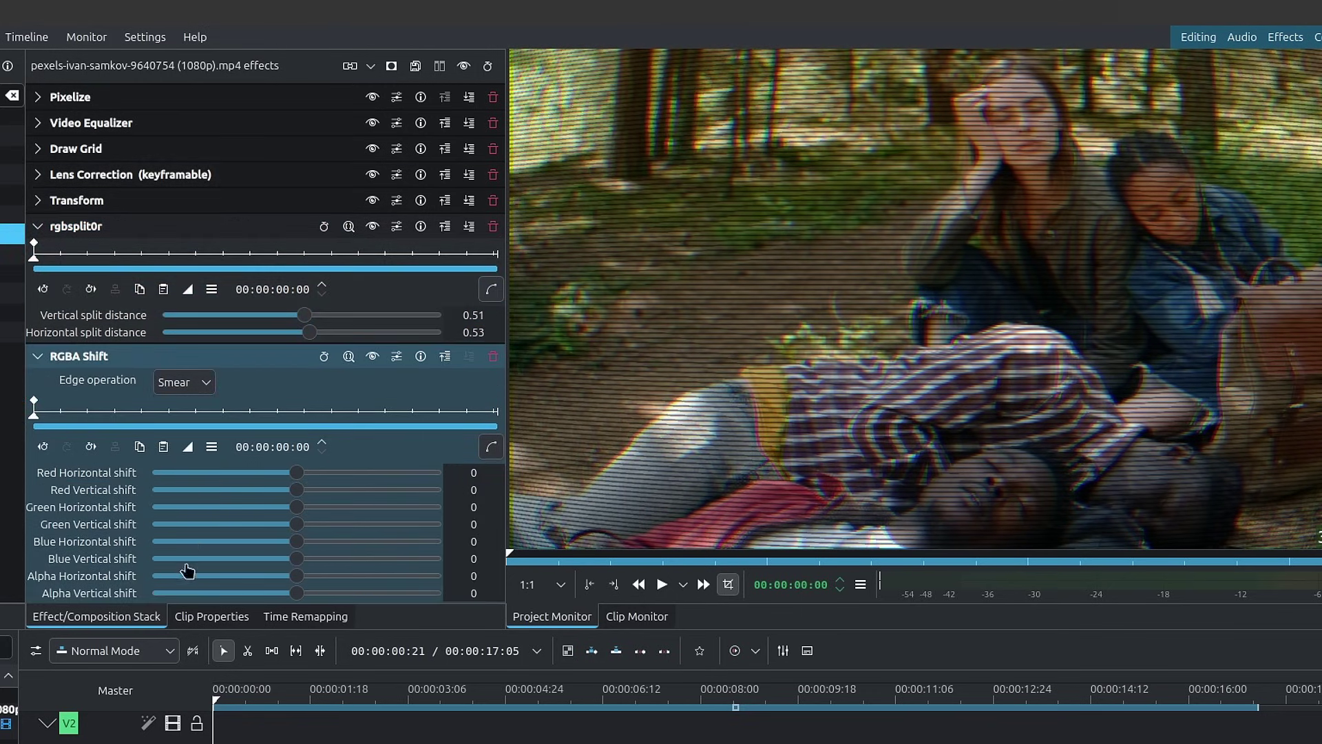
left_click(494, 357)
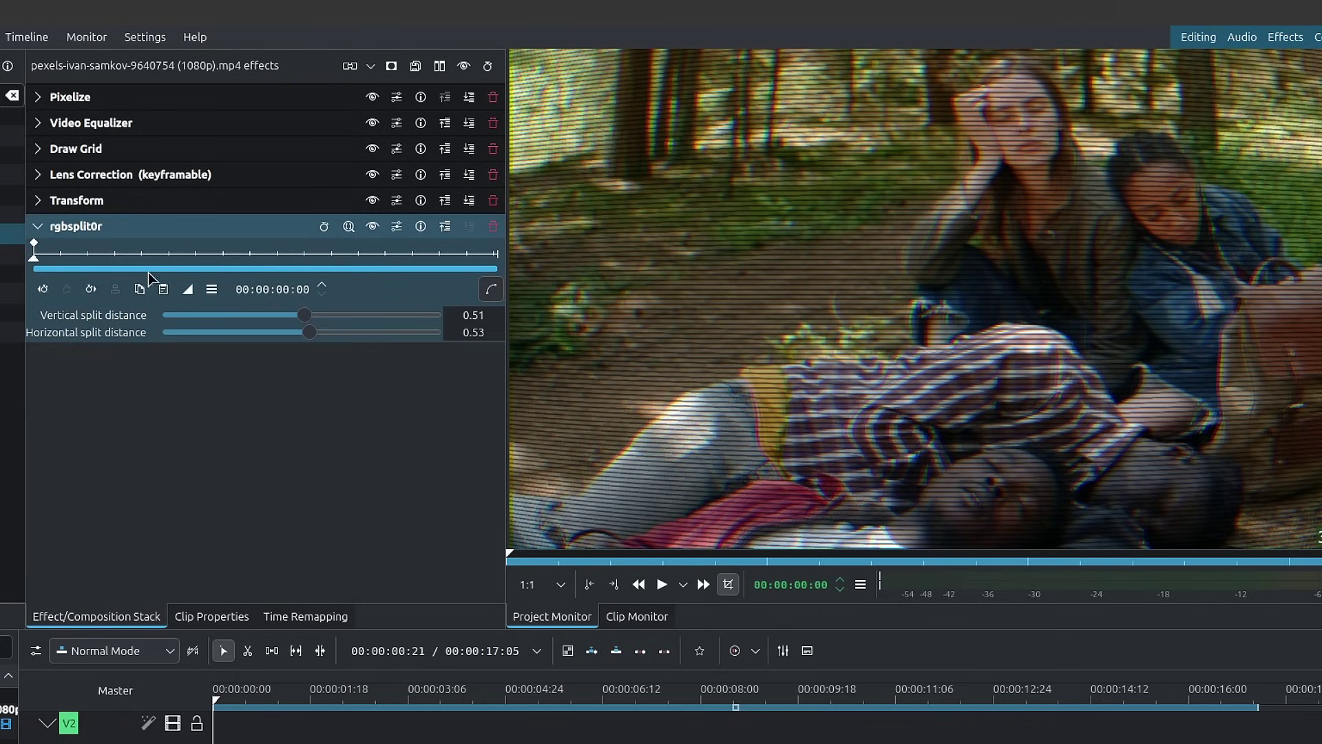
left_click(37, 227)
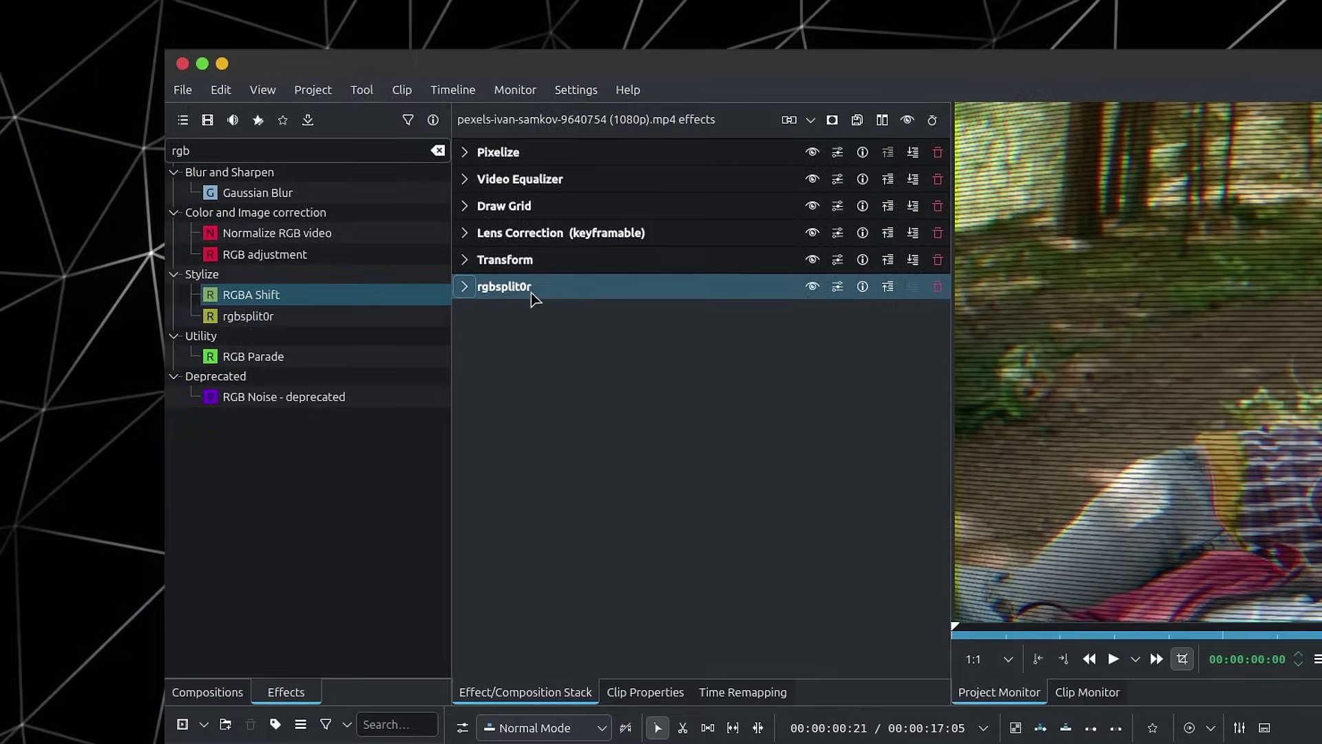
Step: Add Soft Glow after rgbsplit0r with glow blur 0.11, toggling it to compare
double_click(340, 157)
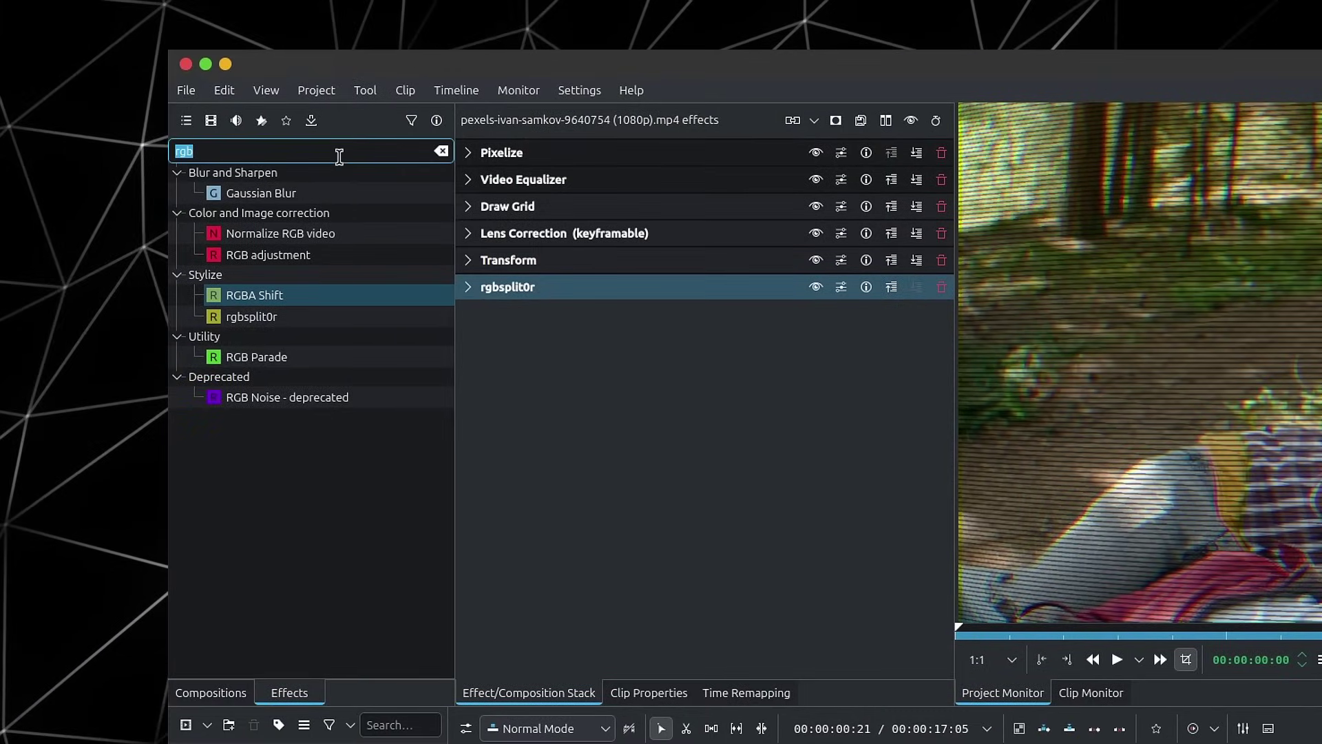
type("glow")
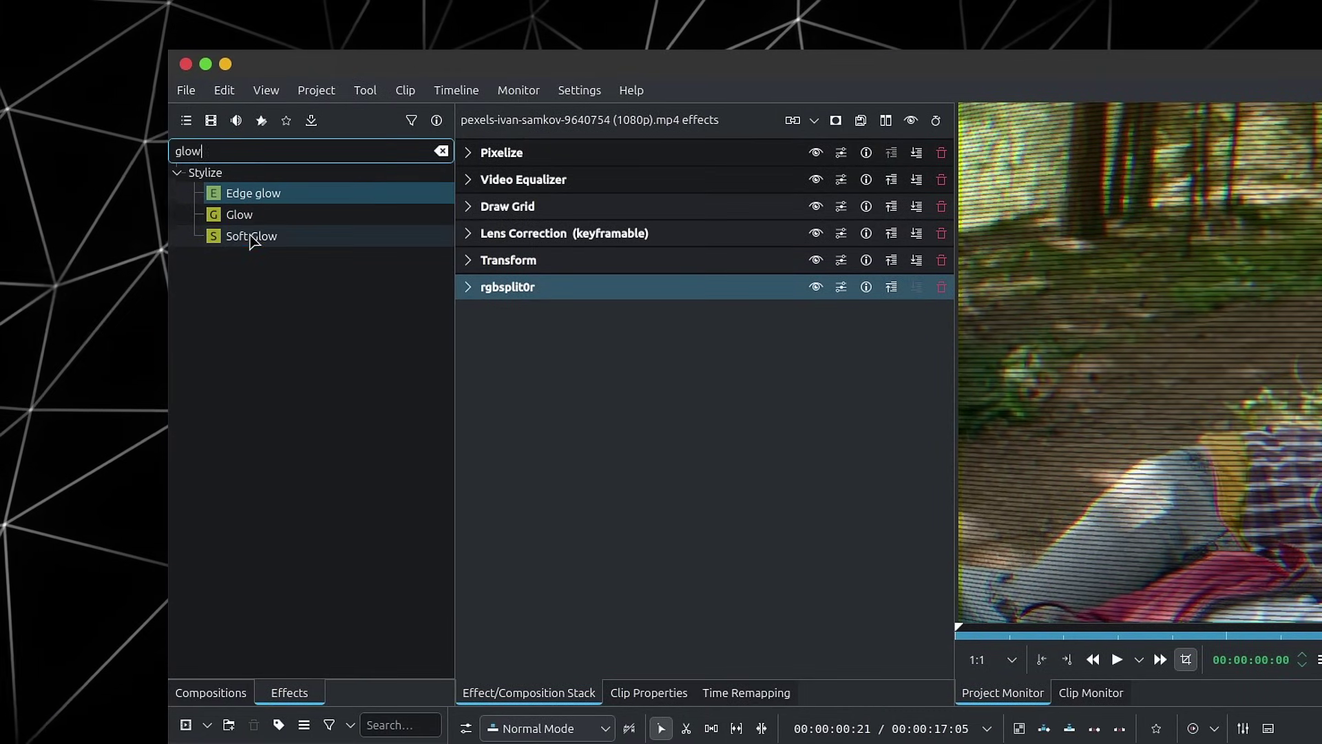
left_click_drag(260, 236, 575, 374)
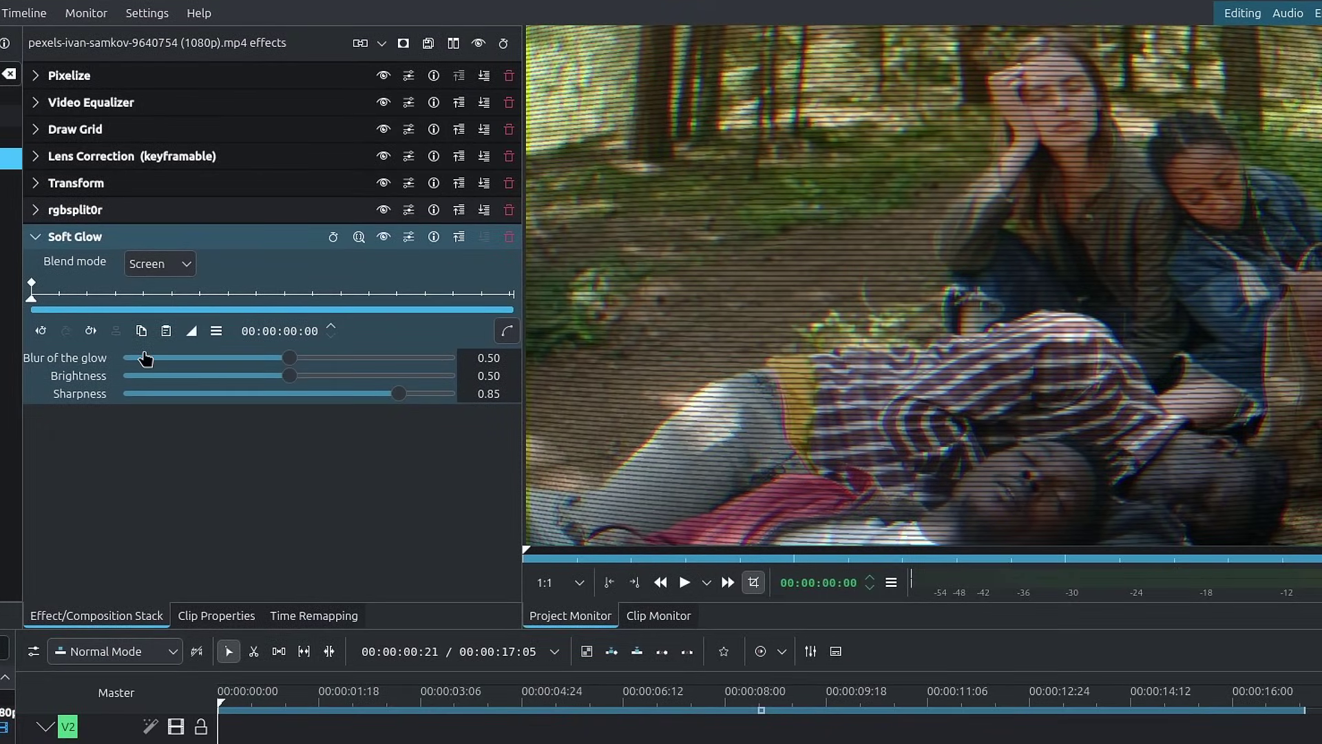
left_click(462, 414)
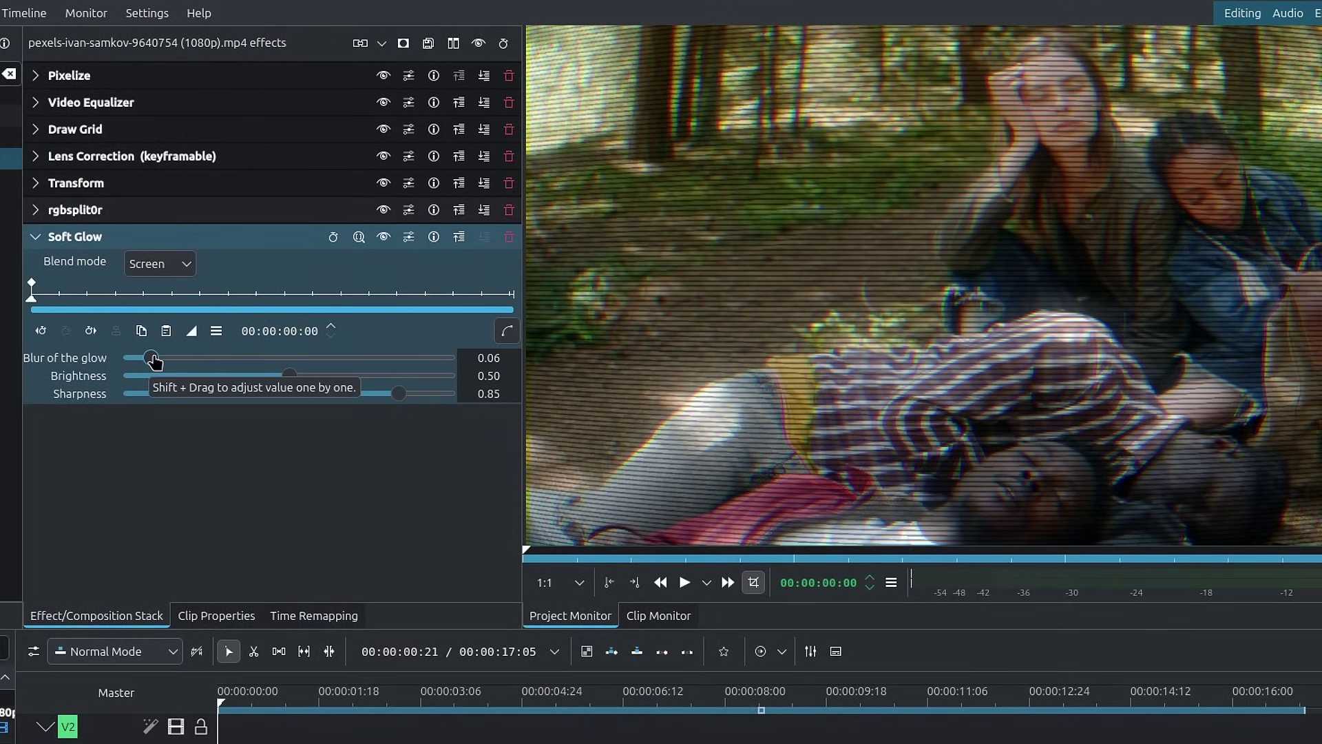
scroll(155, 360, "up", 3)
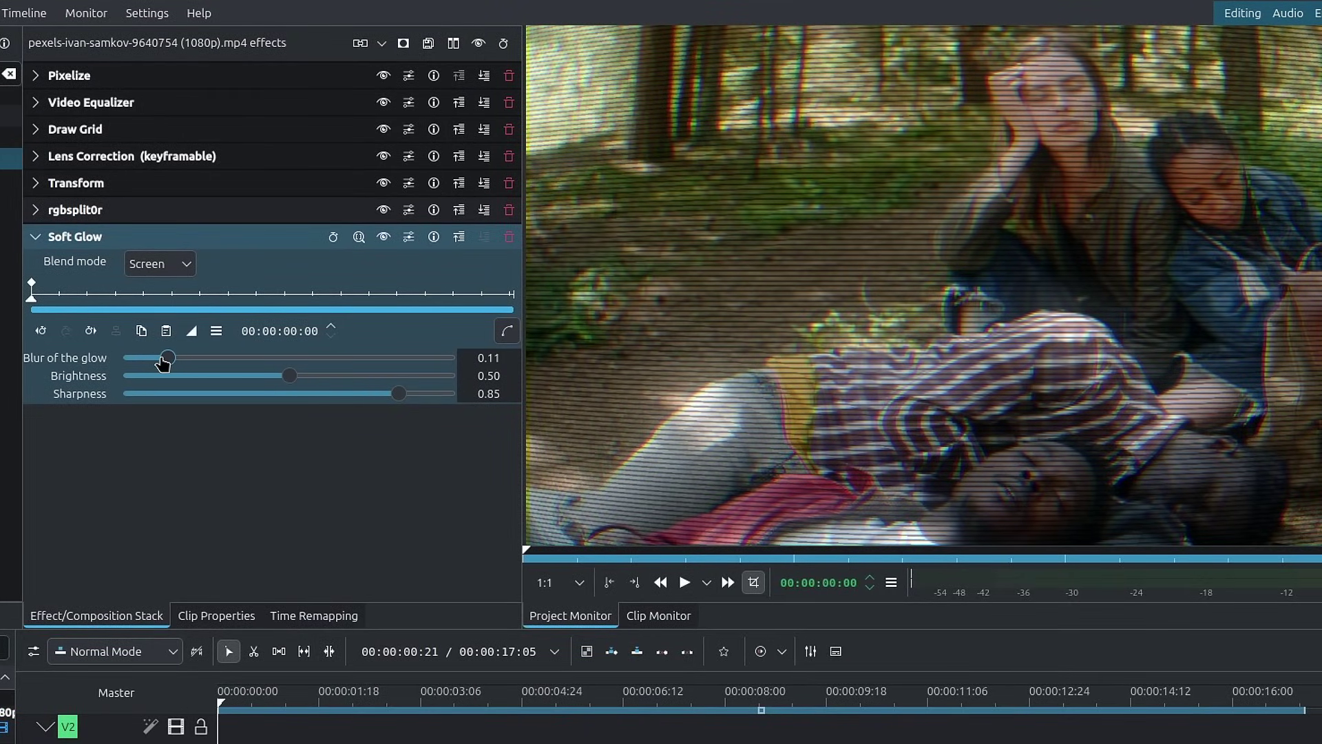
left_click(383, 237)
left_click(384, 237)
left_click(35, 236)
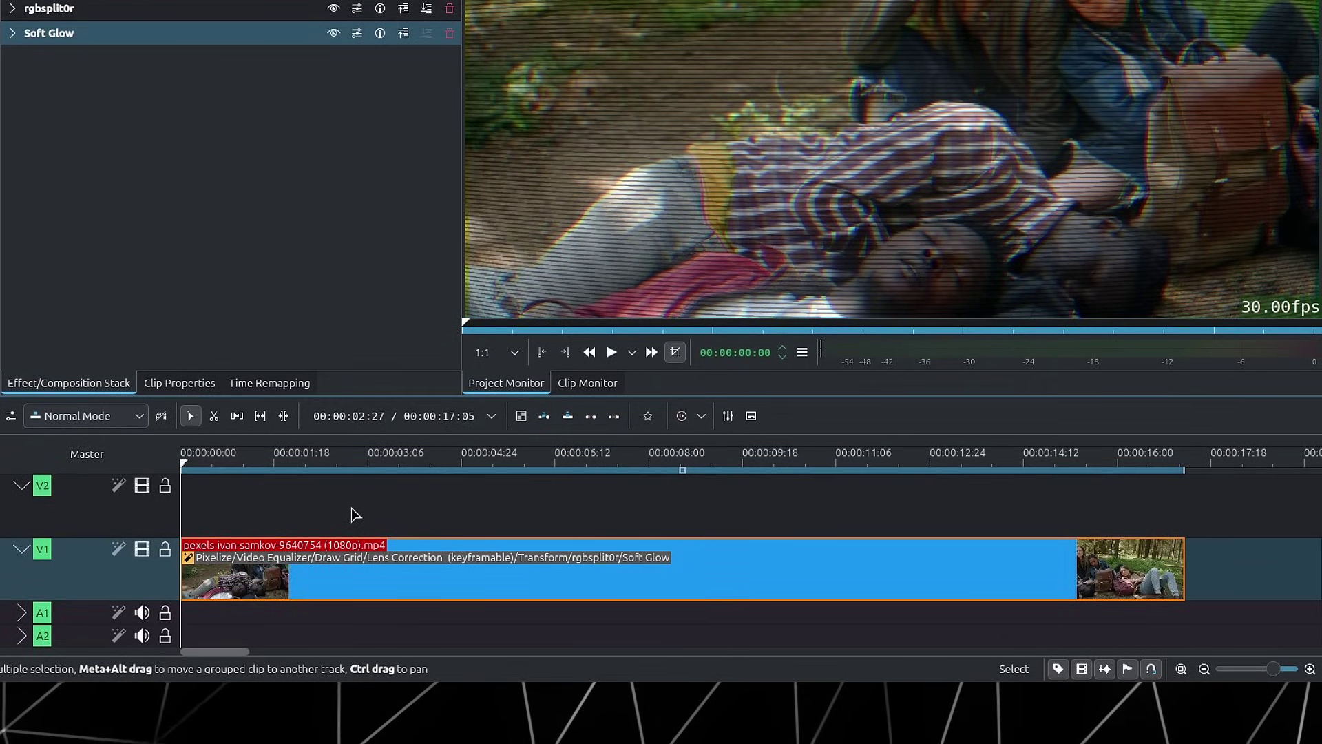
Step: Play the clip briefly, then start a timeline preview render
key("space")
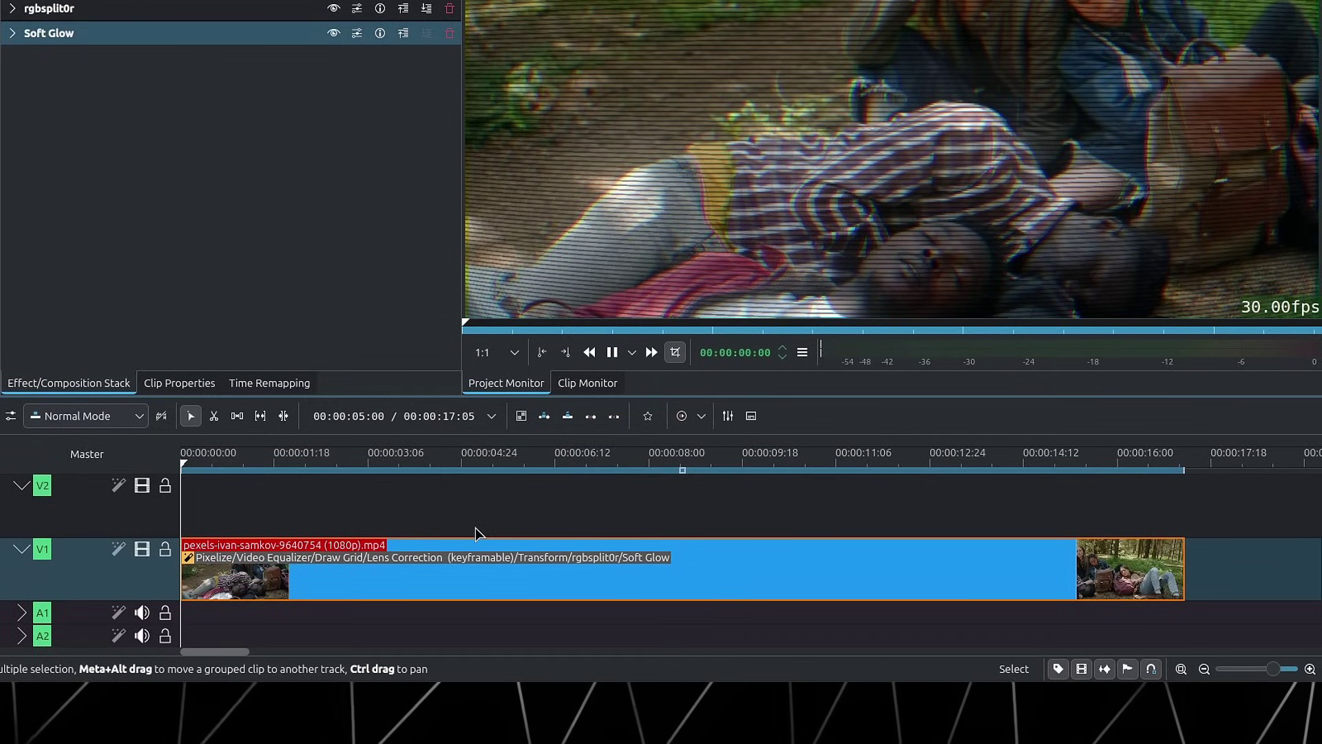
key("space")
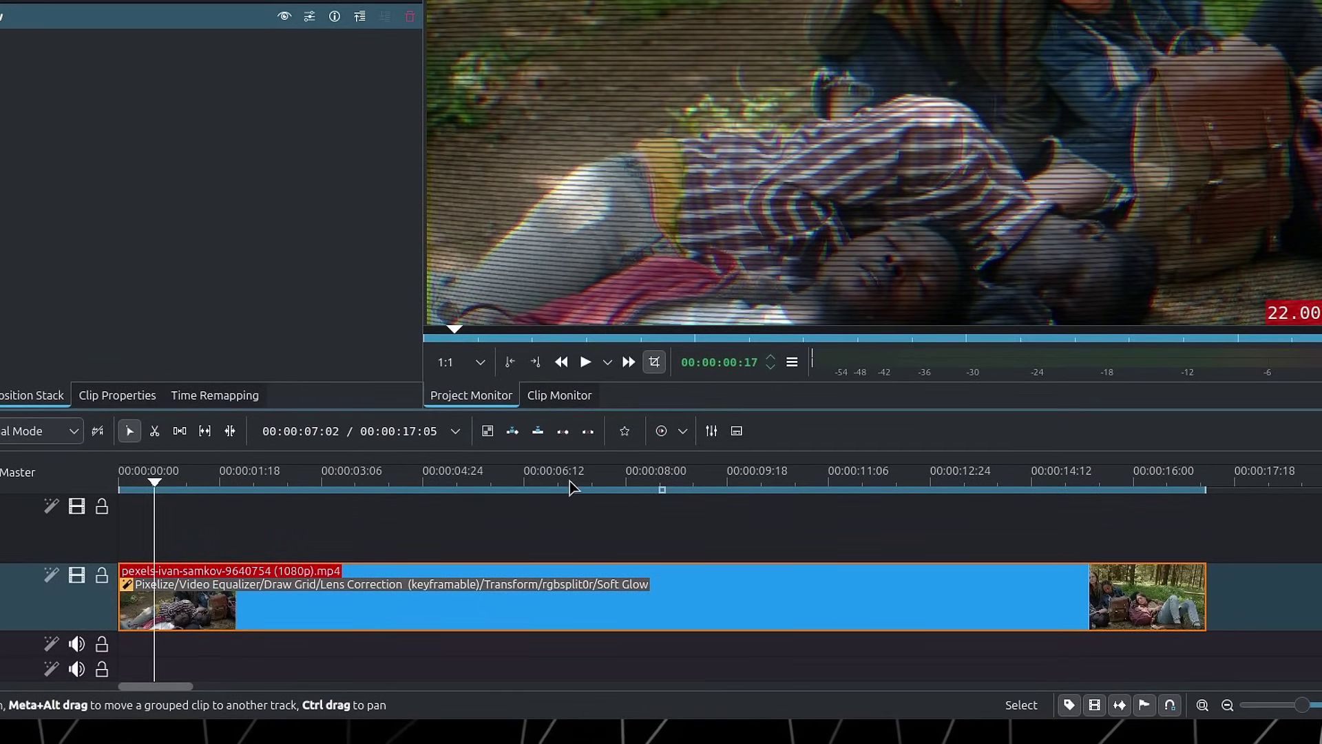
left_click(664, 432)
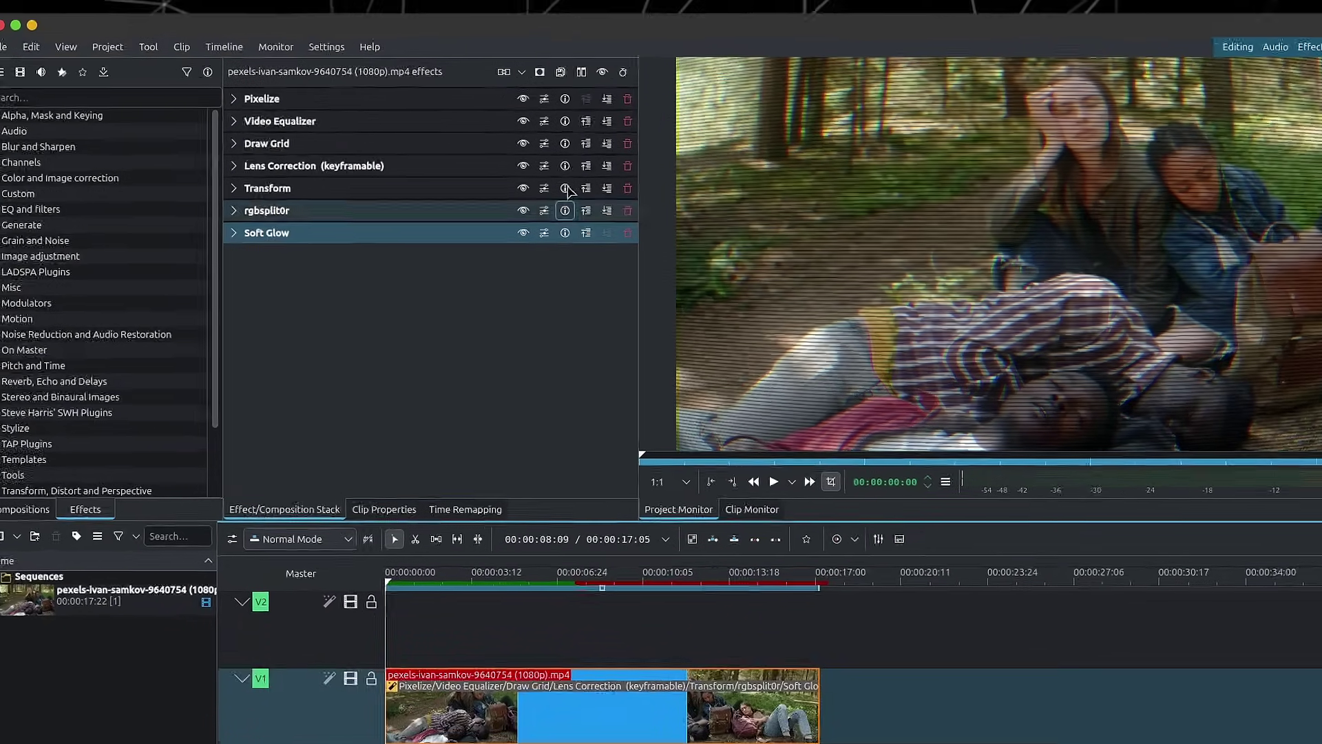
Step: Save the effect stack as 'CRT' with description 'CRT TV Effect Horizontal Bars'
left_click(561, 72)
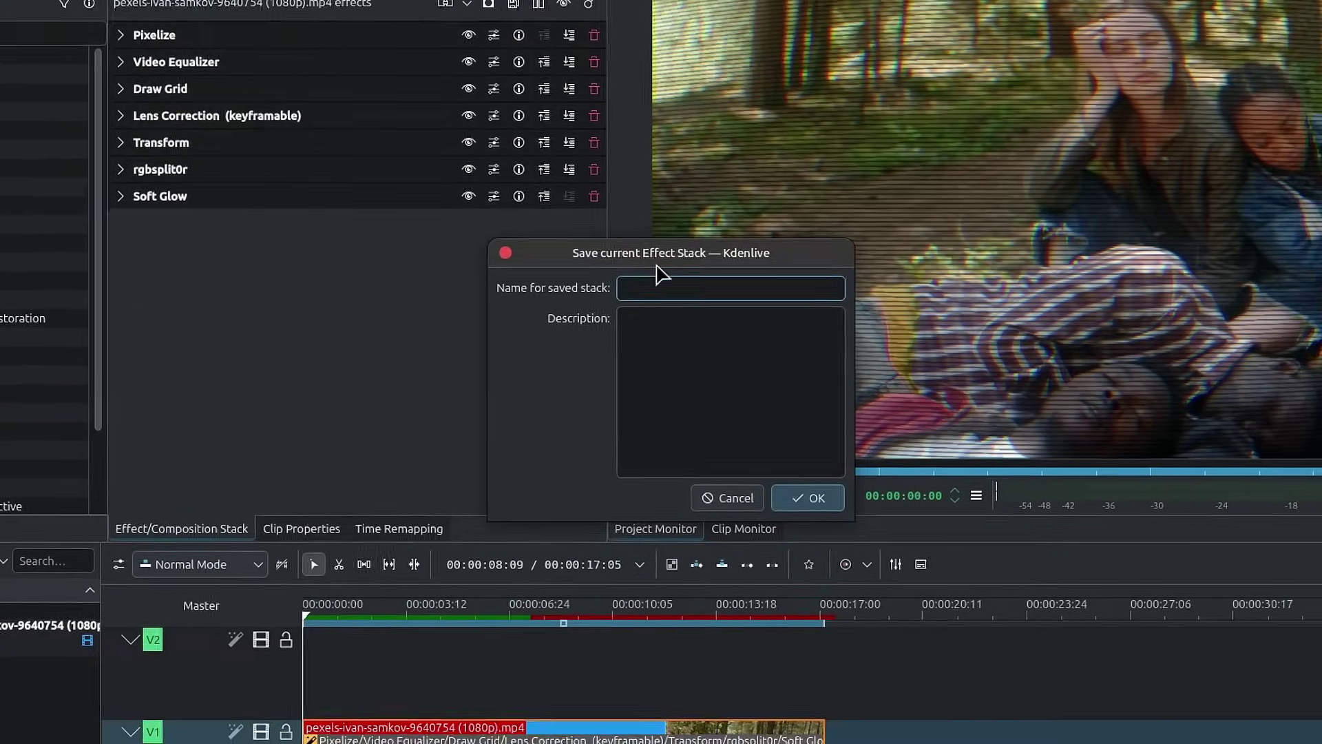
type("CRT")
left_click(670, 321)
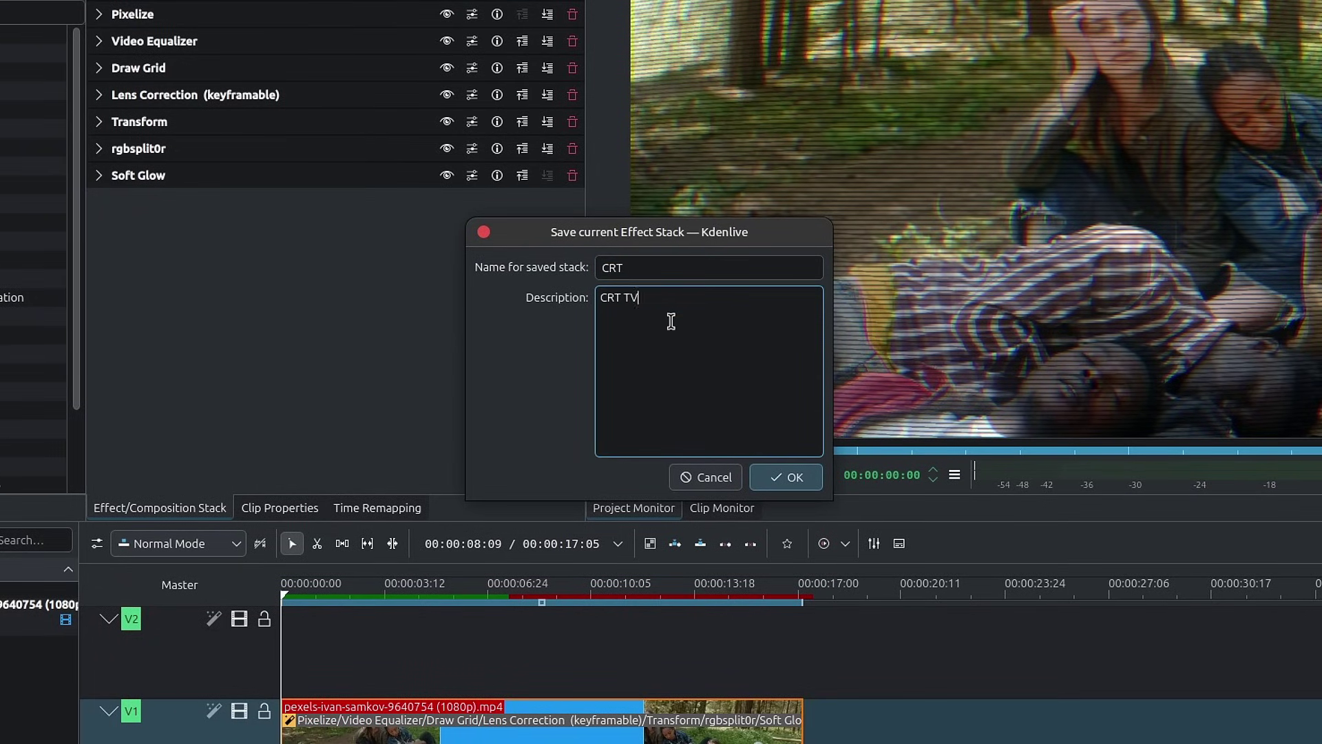
type("CRT TV Effect Horizontal Bars")
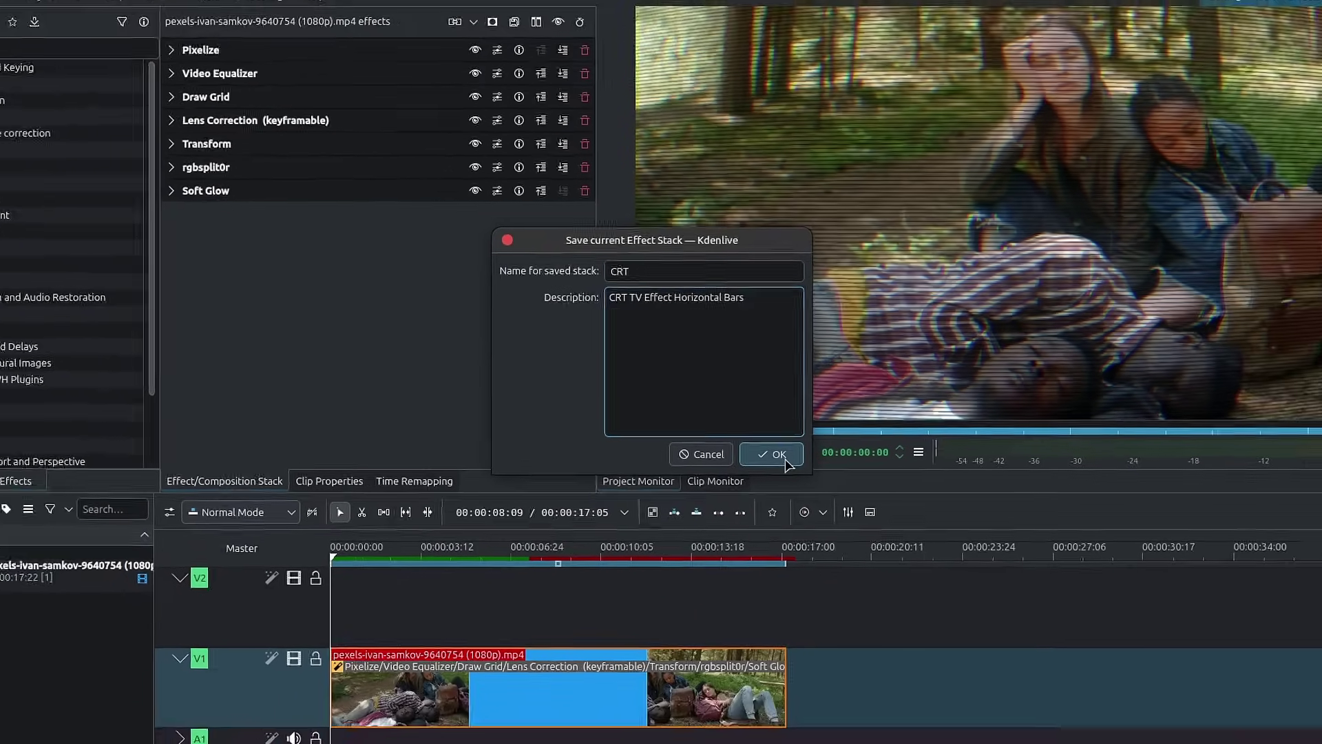